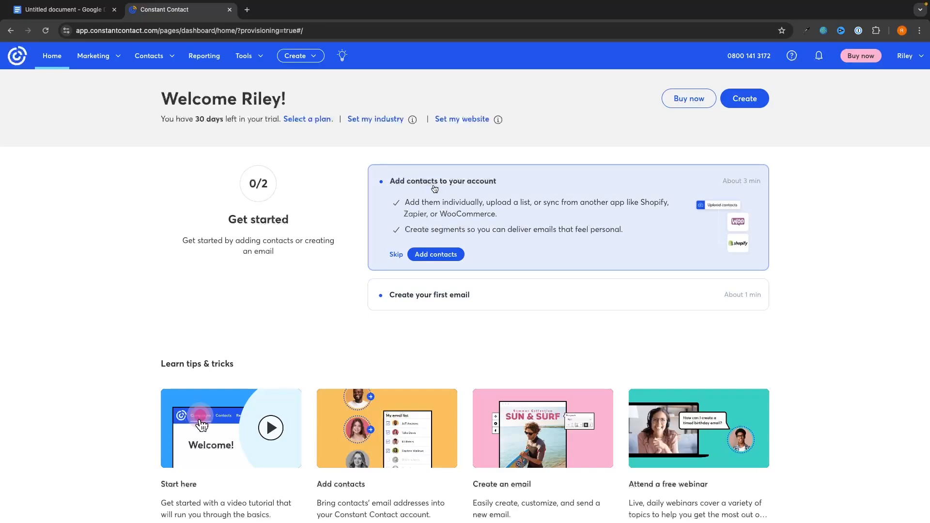
# Step: Look at the add-contacts page, then try the blue colour and video block in the email editor
pyautogui.click(411, 183)
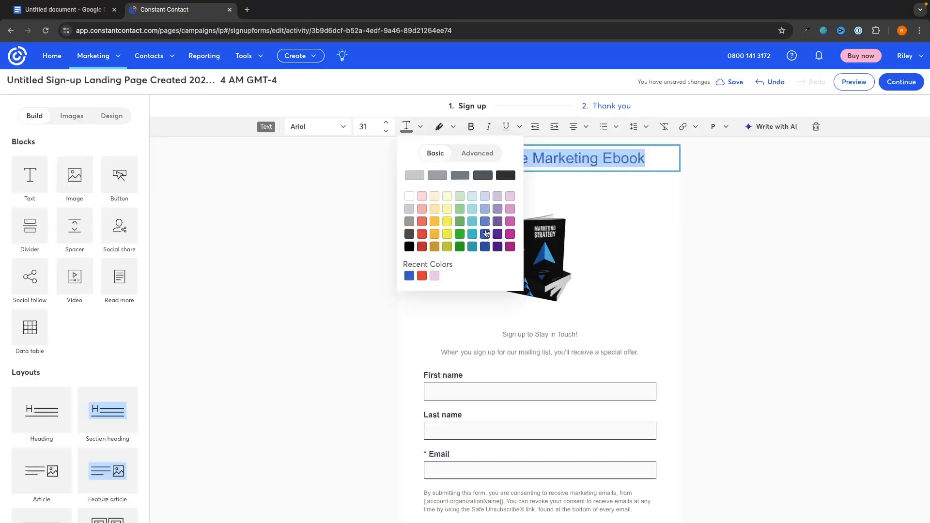
pyautogui.click(486, 234)
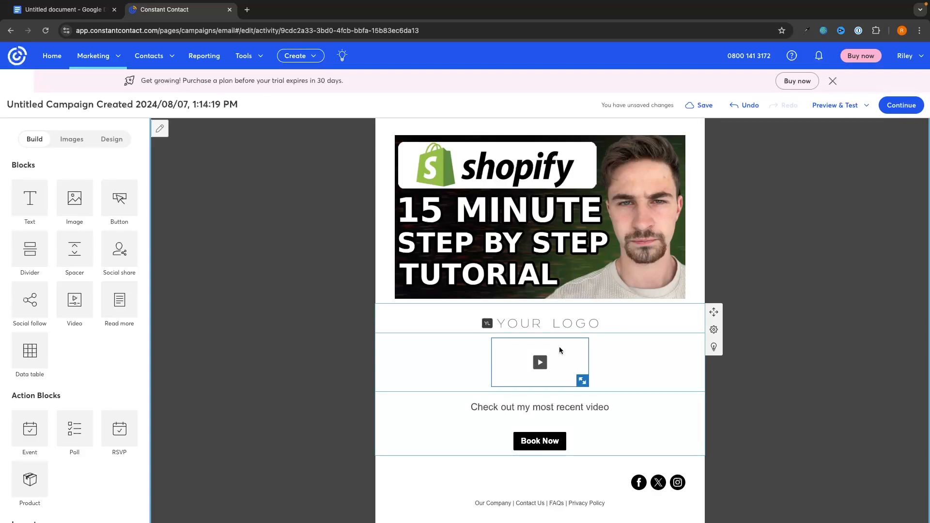
pyautogui.click(560, 347)
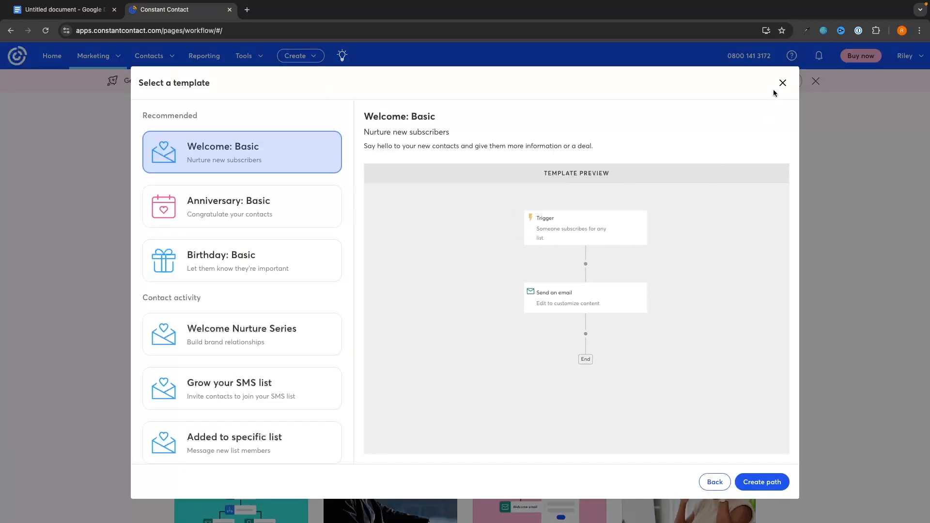
# Step: Preview the Anniversary: Basic and Birthday: Basic automation path templates
pyautogui.click(782, 83)
pyautogui.click(493, 273)
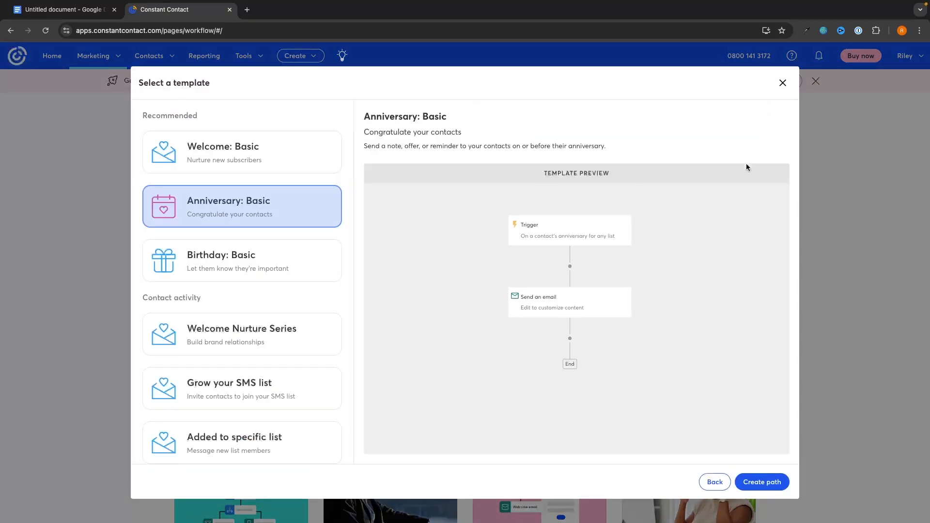
pyautogui.click(783, 83)
pyautogui.click(675, 316)
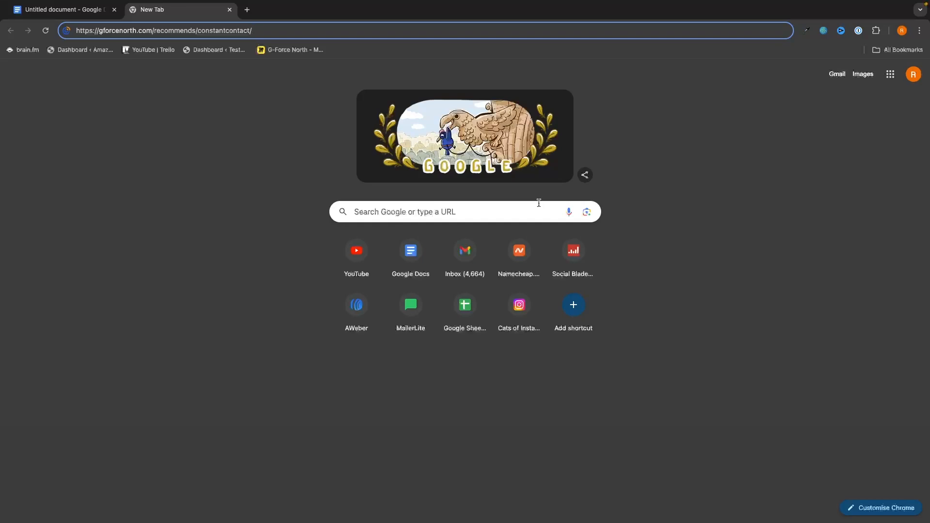
# Step: Load Constant Contact's homepage through the gforcenorth.com/recommends/constantcontact link
pyautogui.press('Return')
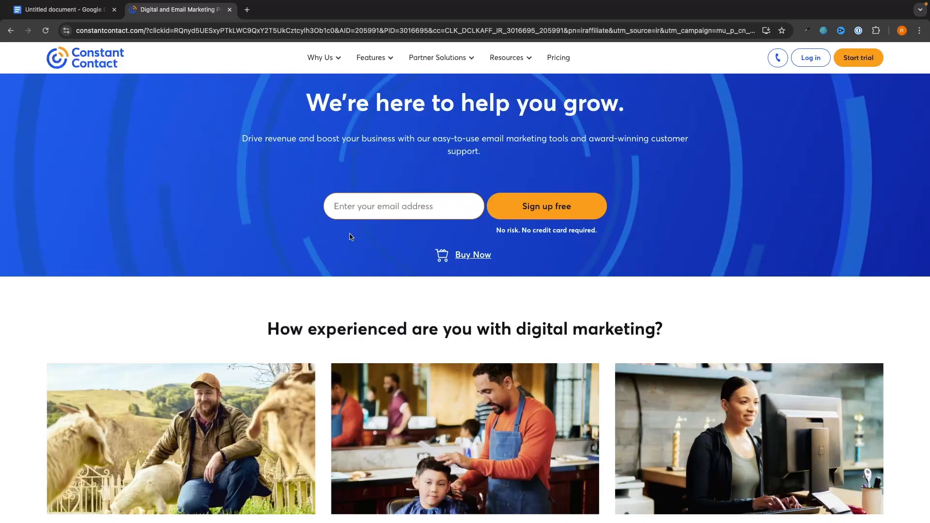
# Step: Paste an email address, choose Sign up free, and submit the Start FREE Today trial form
pyautogui.click(402, 212)
pyautogui.hotkey('ctrl', 'v')
pyautogui.click(554, 214)
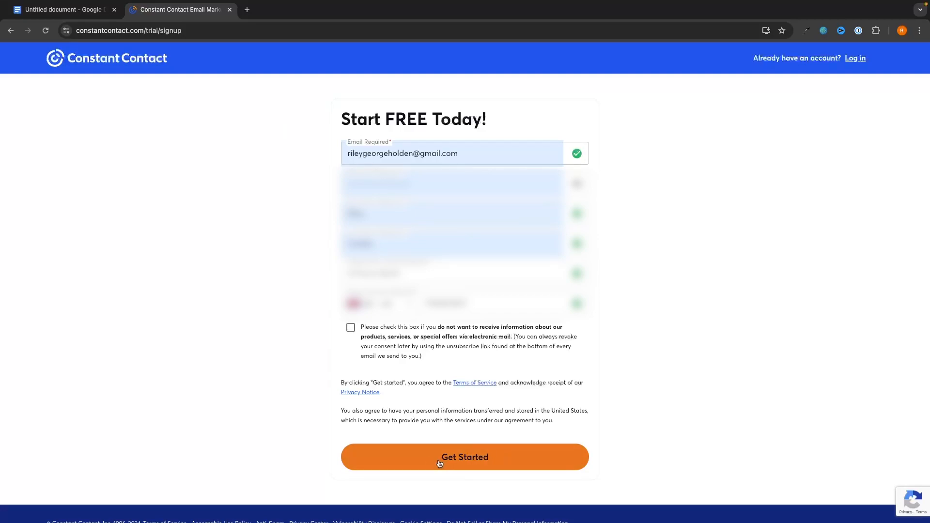
pyautogui.click(464, 461)
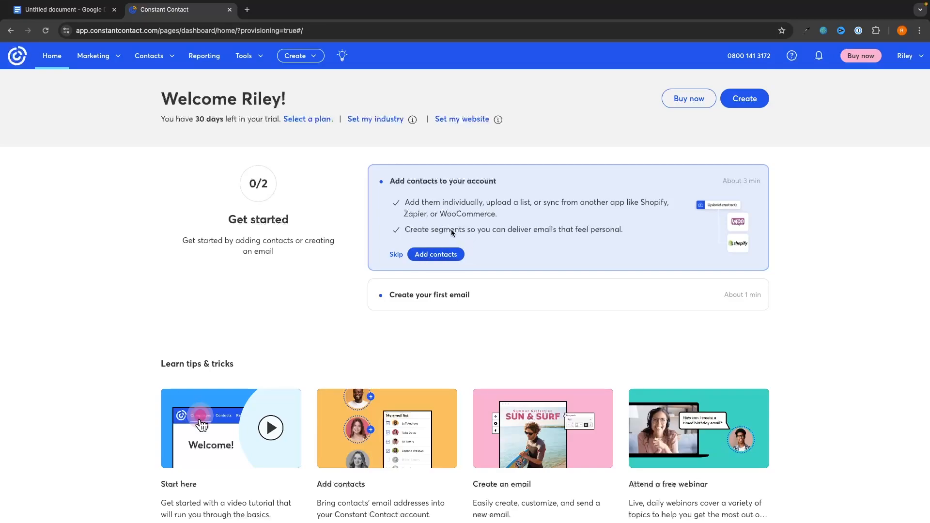
# Step: Go to Contacts > All contacts and bring up the Add Contacts dialog
pyautogui.click(154, 62)
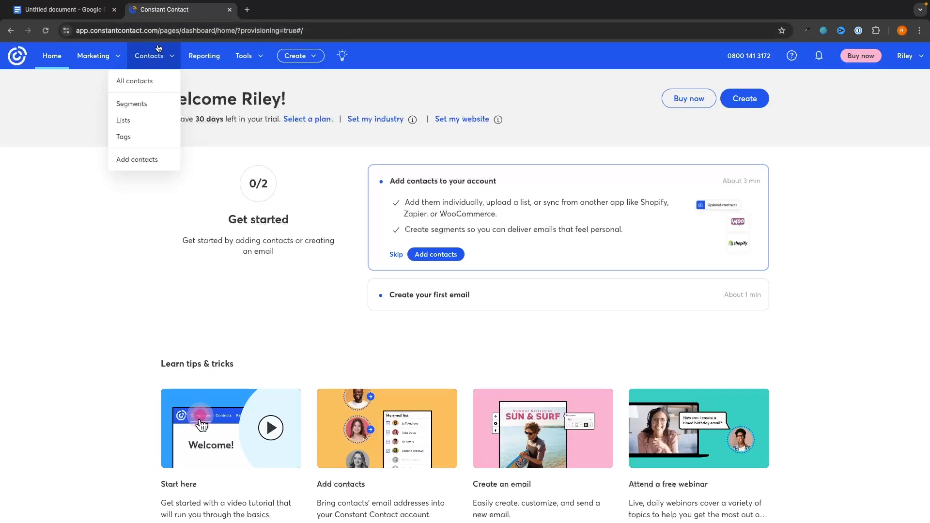
pyautogui.click(146, 85)
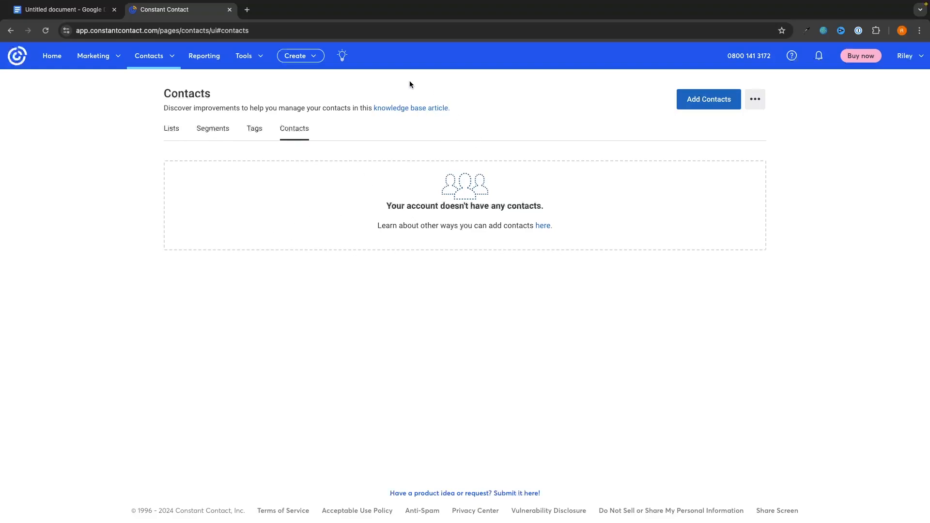
pyautogui.click(710, 102)
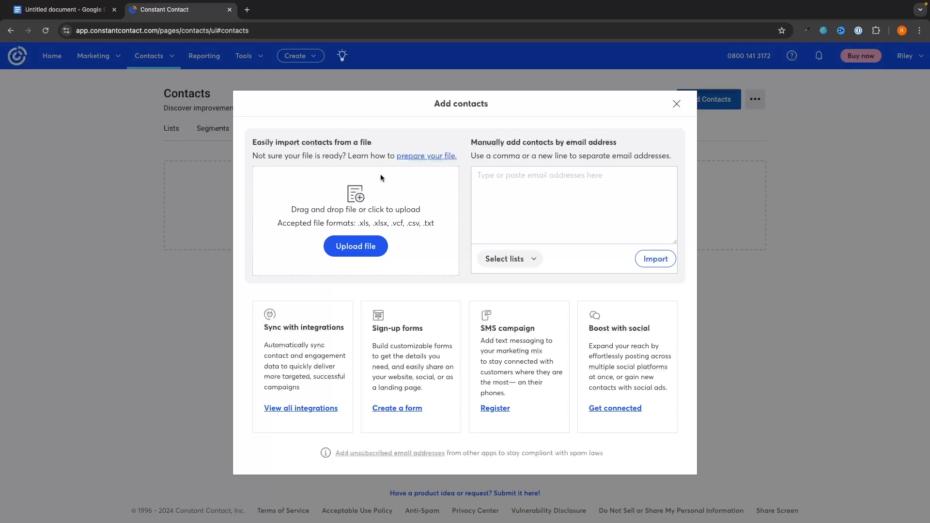
# Step: Skip the file import and type the contact's Gmail address into the manual entry box
pyautogui.click(365, 249)
pyautogui.click(593, 355)
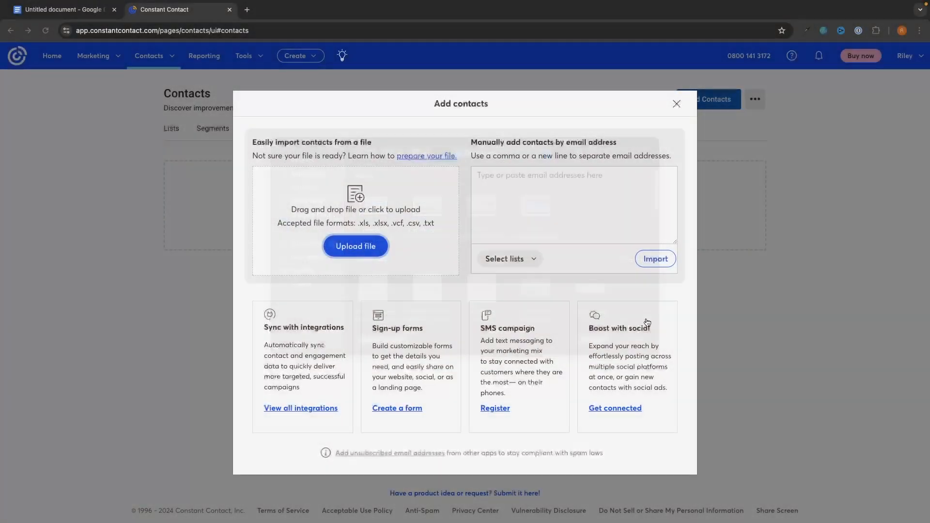
pyautogui.click(593, 207)
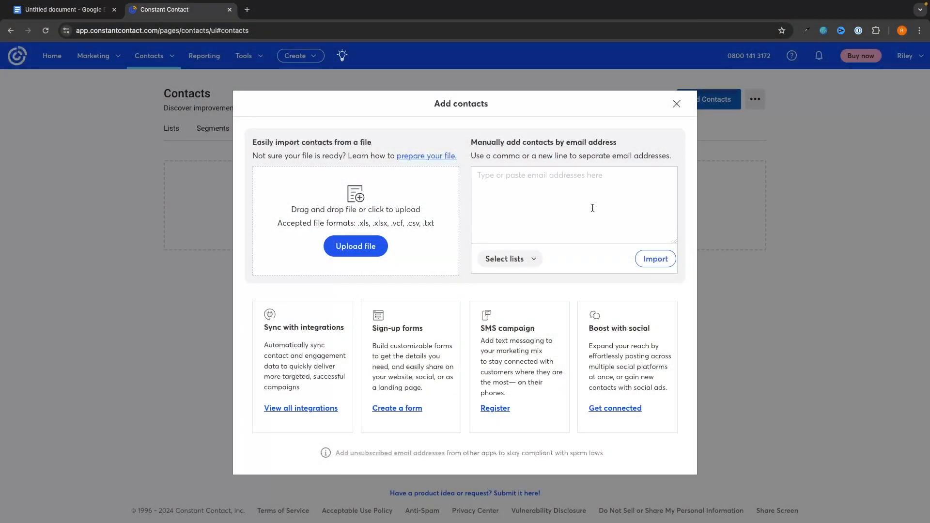
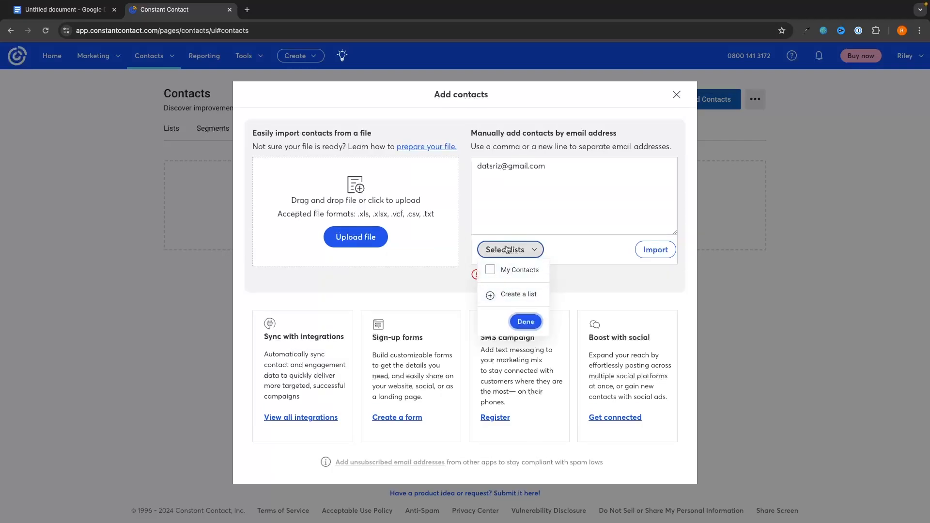
# Step: Assign the contact to My Contacts, import it, and refresh the Contacts page
pyautogui.click(507, 277)
pyautogui.click(526, 331)
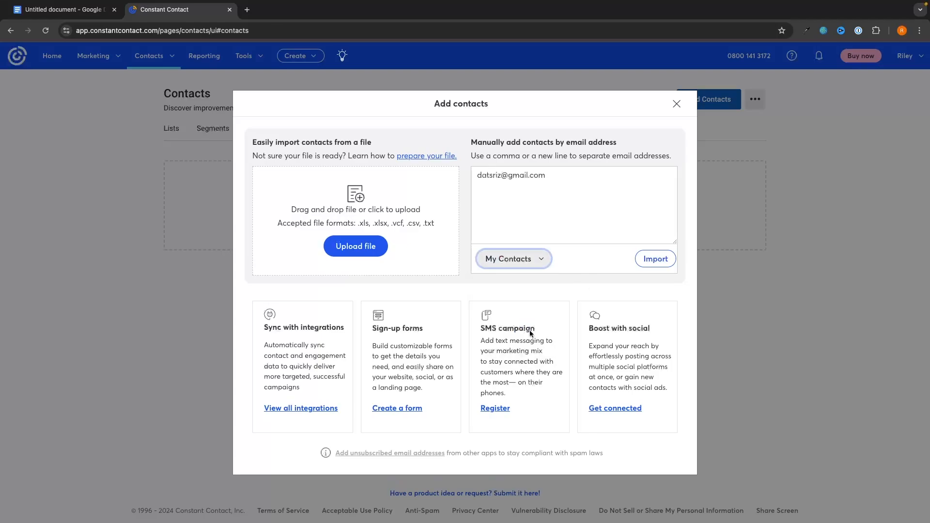
pyautogui.click(655, 259)
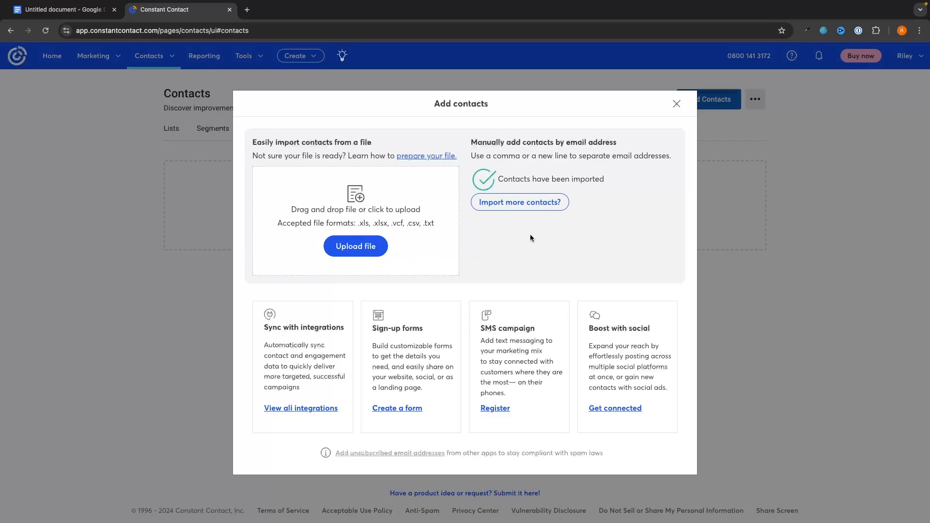
pyautogui.click(676, 104)
pyautogui.click(46, 31)
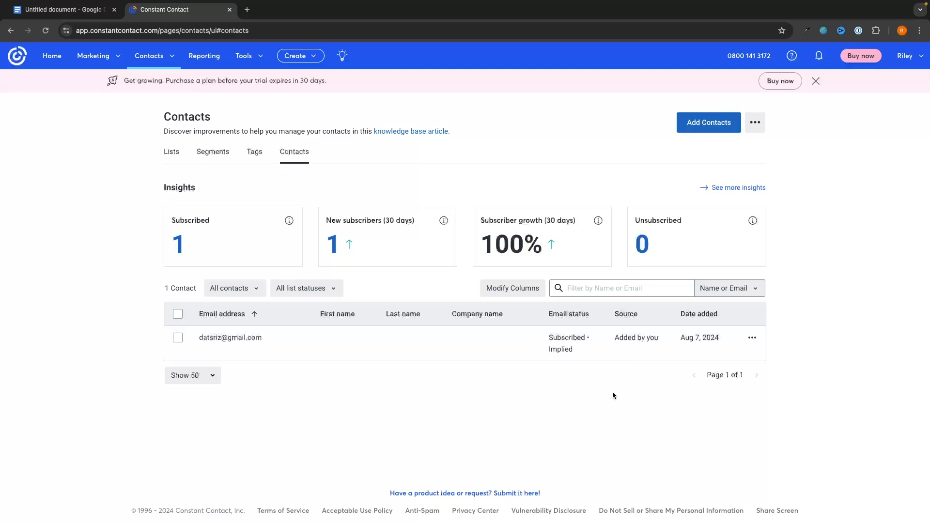
# Step: Create a new contact list named Marketing List from the Lists tab
pyautogui.click(165, 160)
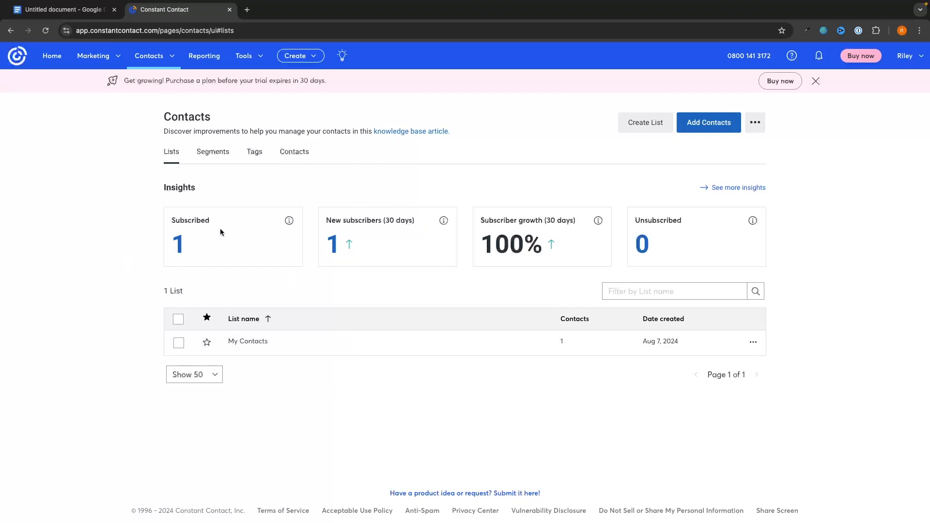
pyautogui.click(640, 128)
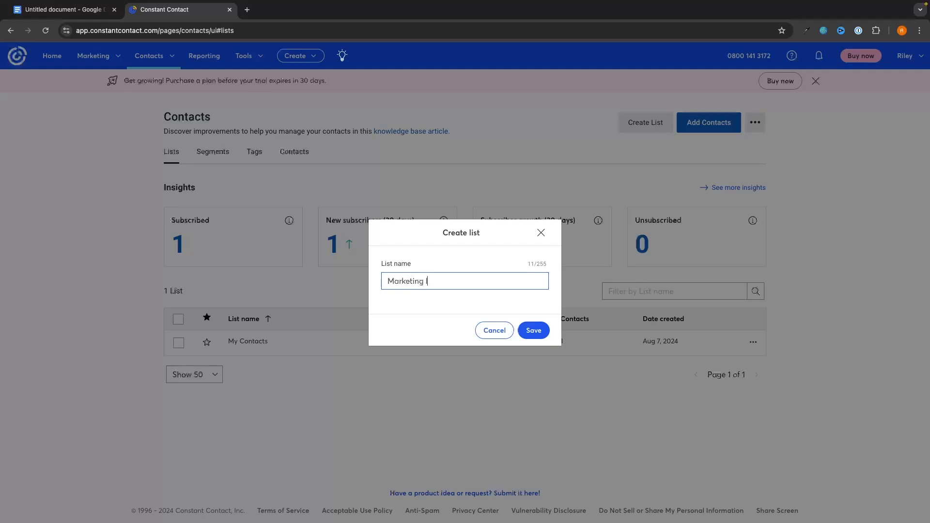
pyautogui.click(533, 331)
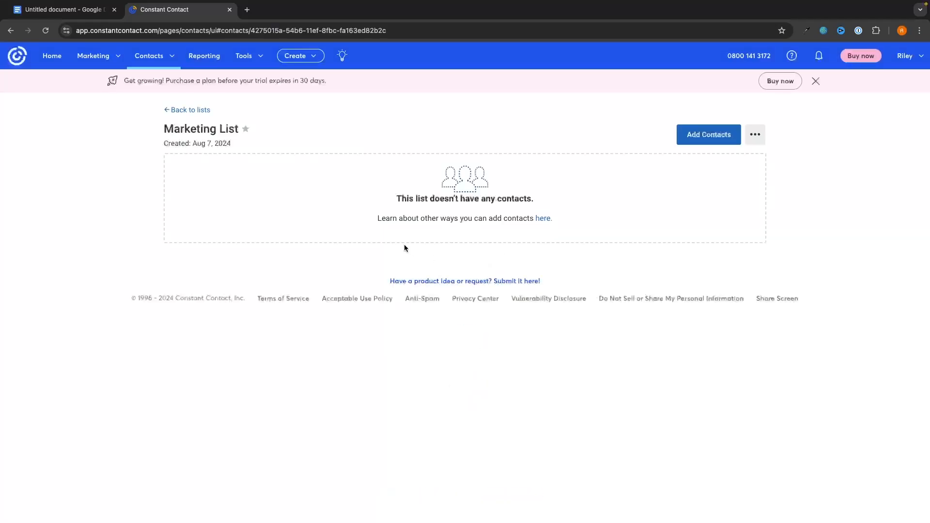
pyautogui.hscroll(-5, 336, 205)
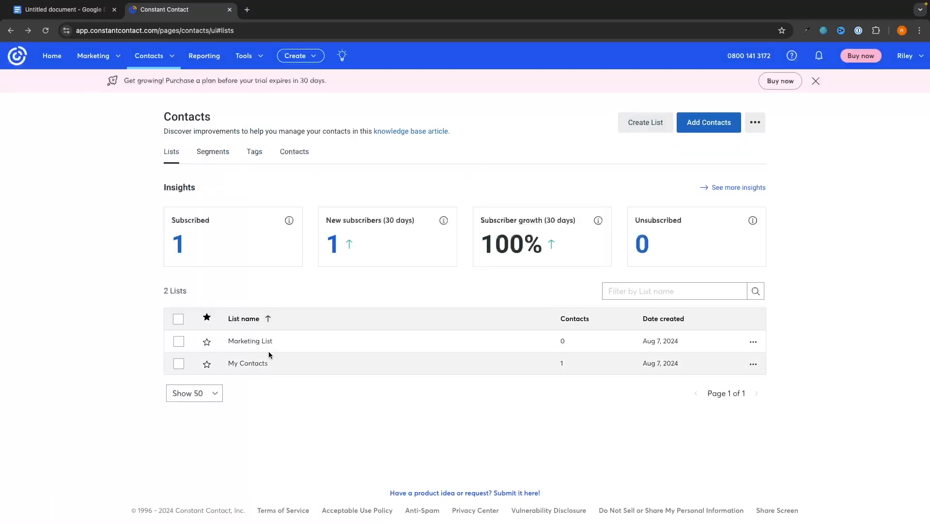
# Step: Add the contact from My Contacts to Marketing List
pyautogui.click(262, 362)
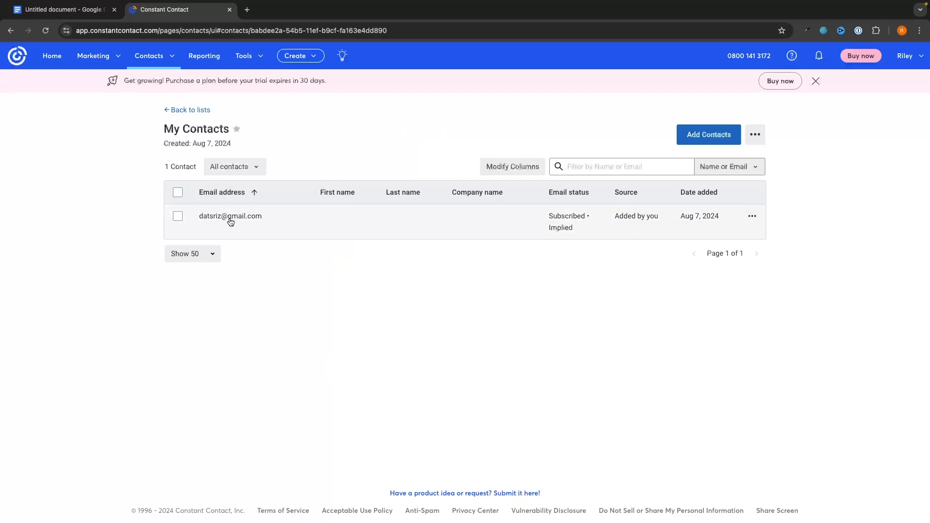
pyautogui.click(753, 217)
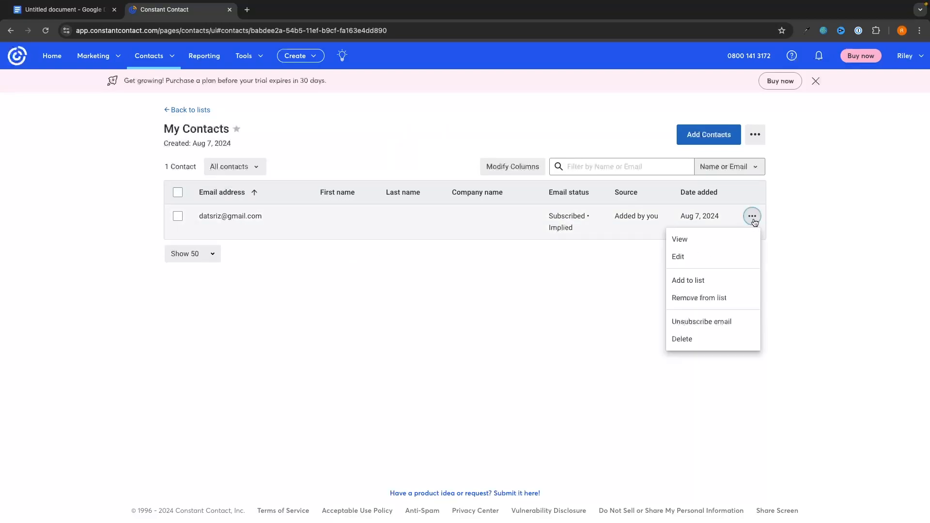
pyautogui.click(673, 279)
pyautogui.click(400, 280)
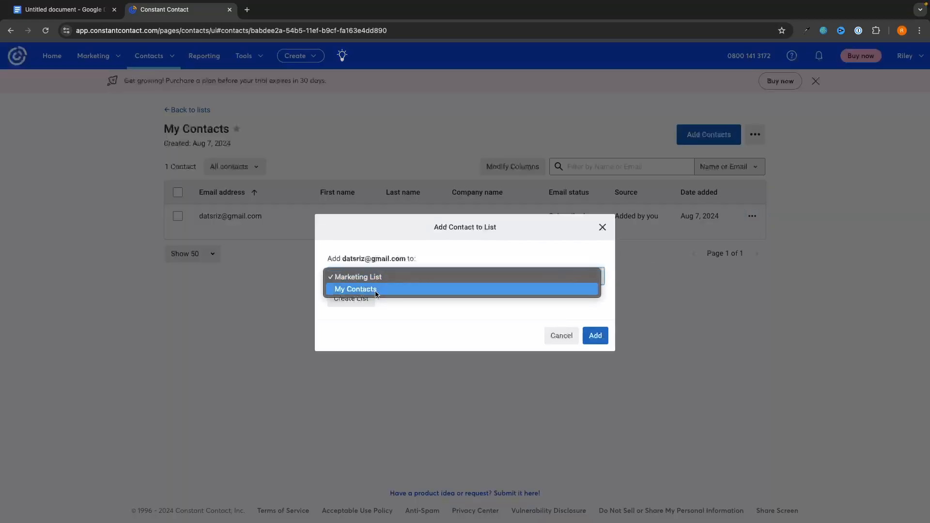
pyautogui.click(378, 279)
pyautogui.click(589, 345)
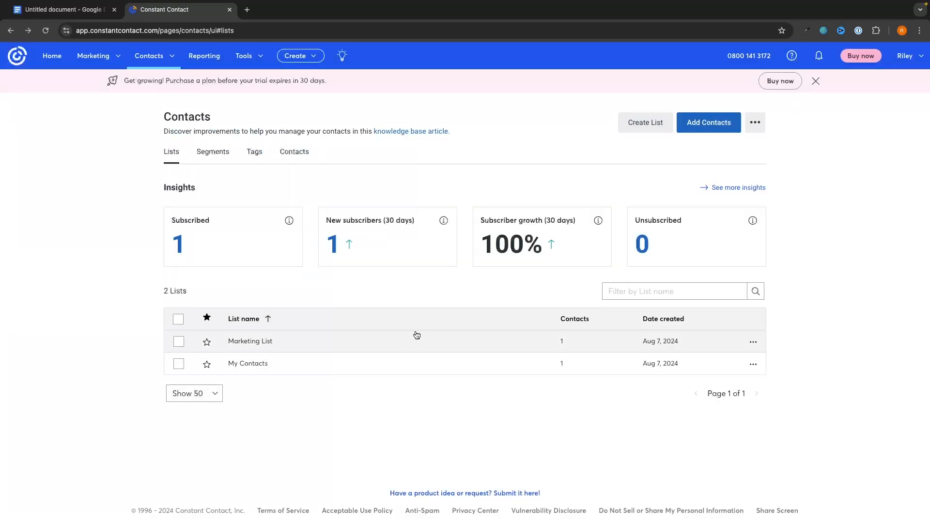
pyautogui.doubleClick(176, 125)
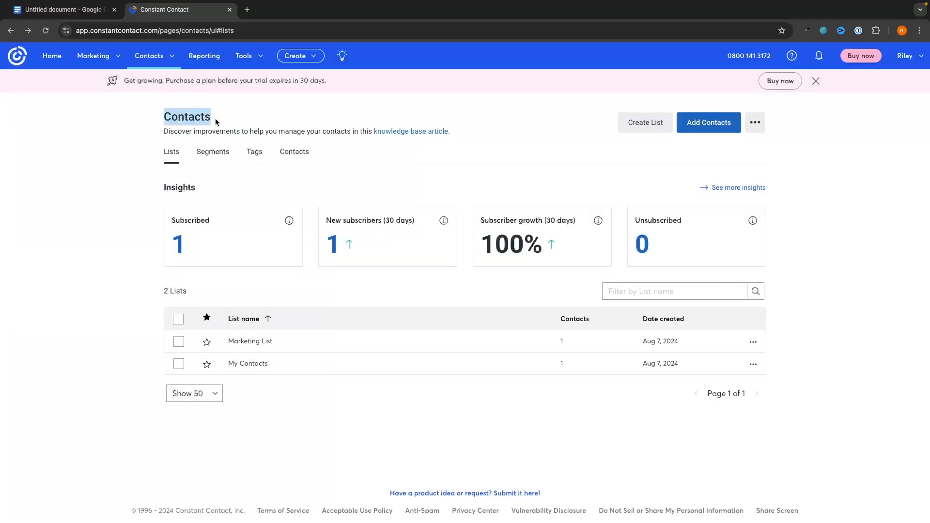
pyautogui.click(256, 118)
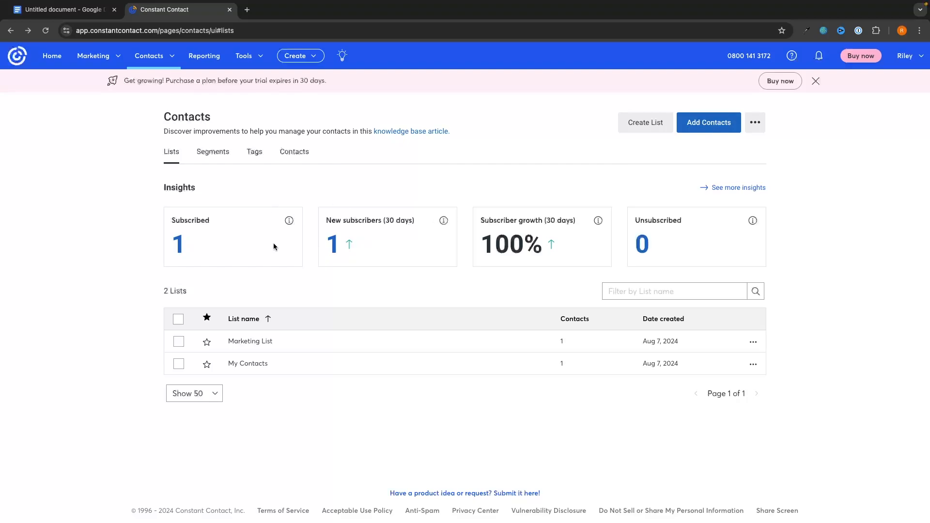
# Step: Start a new email from the email hub and browse the template gallery
pyautogui.click(93, 56)
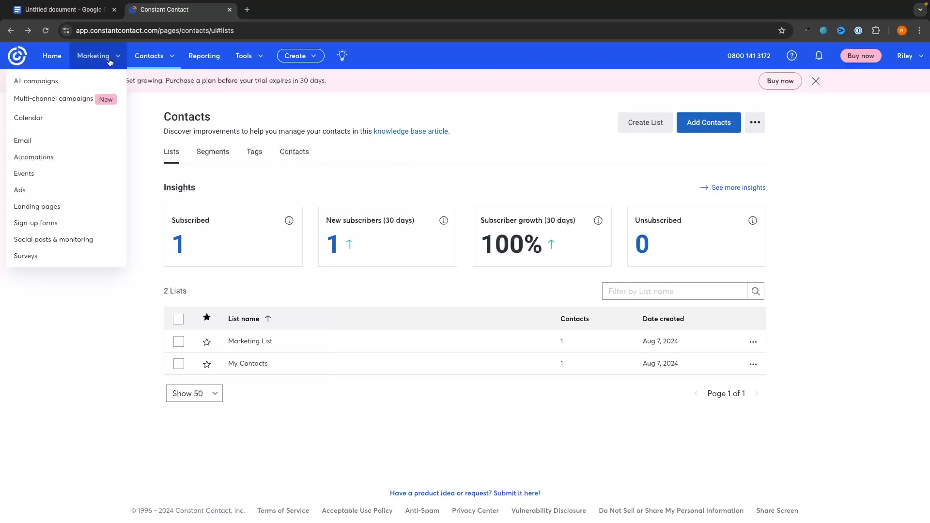
pyautogui.click(22, 141)
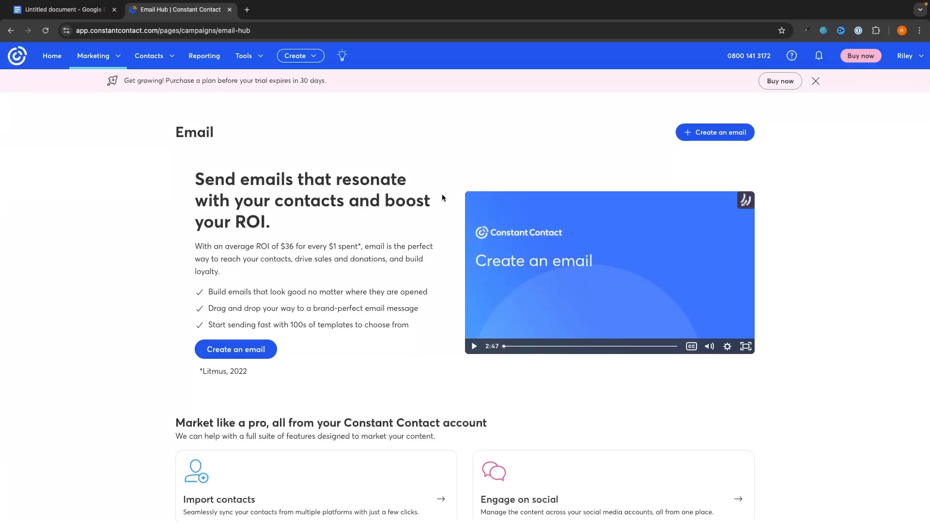
pyautogui.click(731, 136)
pyautogui.scroll(-5, 734, 298)
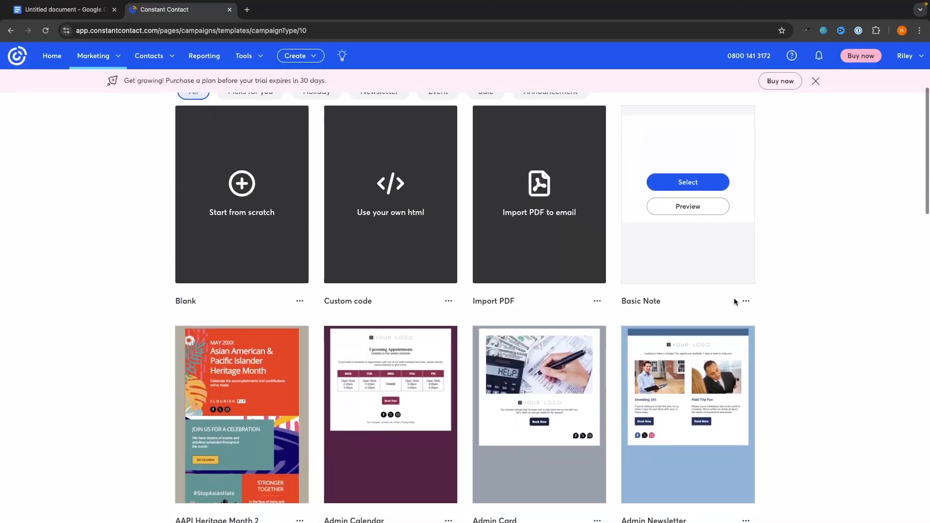
pyautogui.scroll(-10, 795, 346)
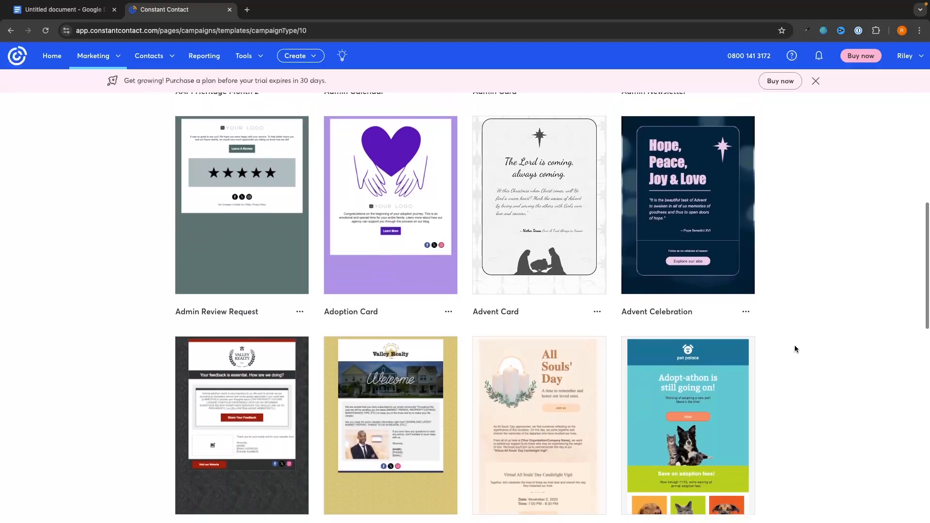
pyautogui.scroll(-13, 794, 345)
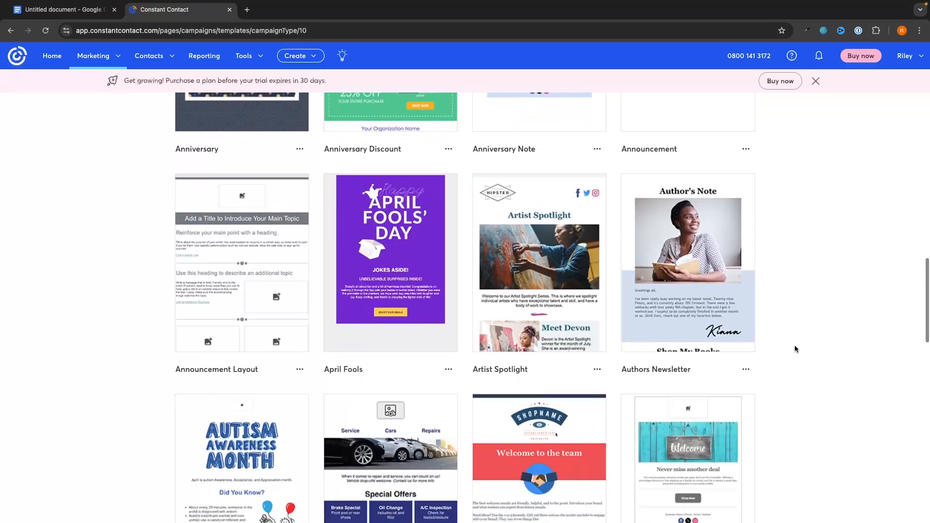
pyautogui.scroll(-3, 794, 345)
pyautogui.scroll(20, 795, 345)
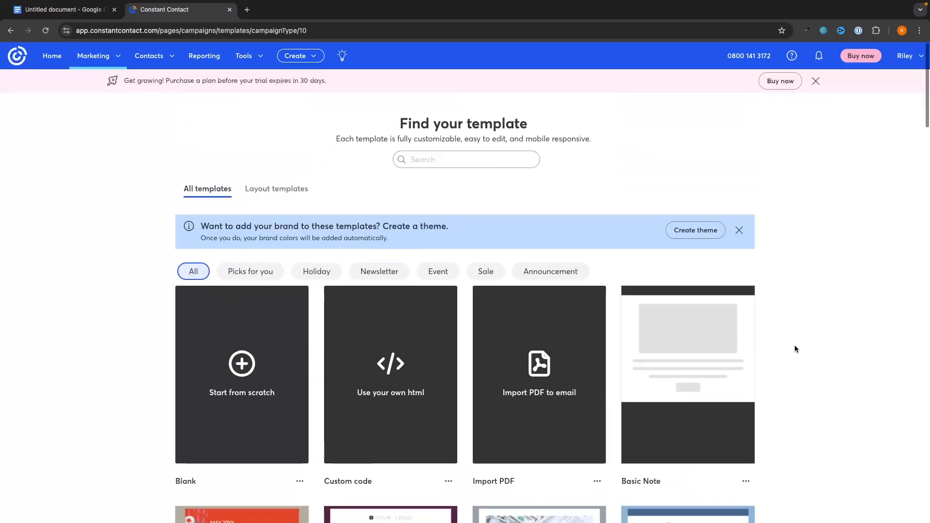
# Step: Search the templates for 'ecommerce' and scroll through the matching designs
pyautogui.click(450, 149)
pyautogui.write('ecommer')
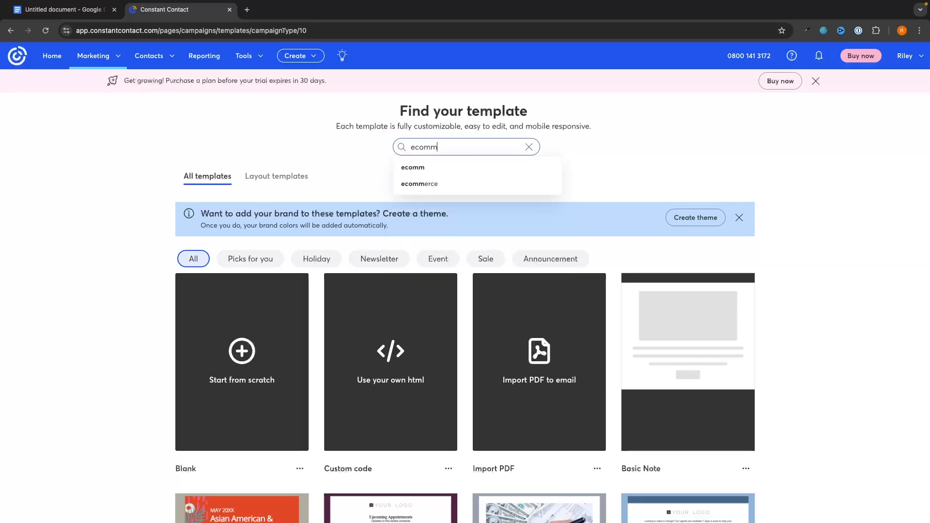
pyautogui.click(466, 184)
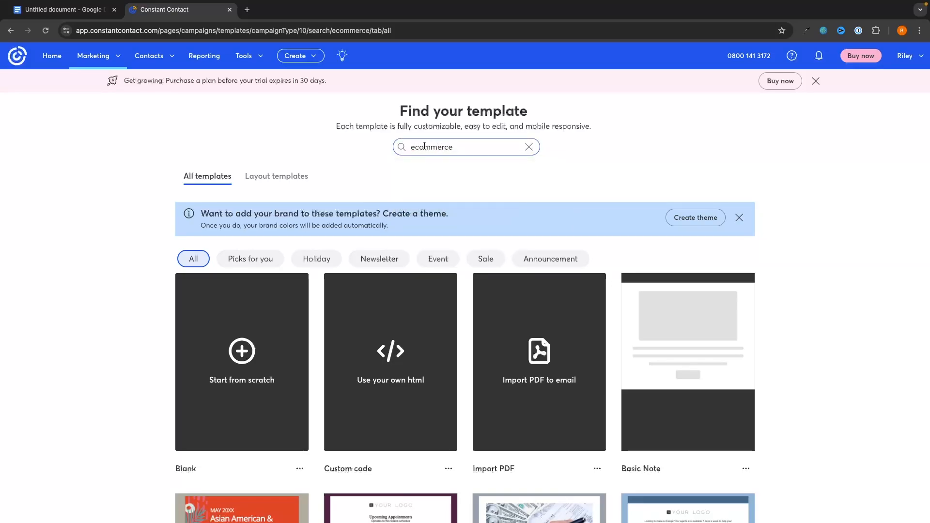
pyautogui.scroll(-3, 462, 184)
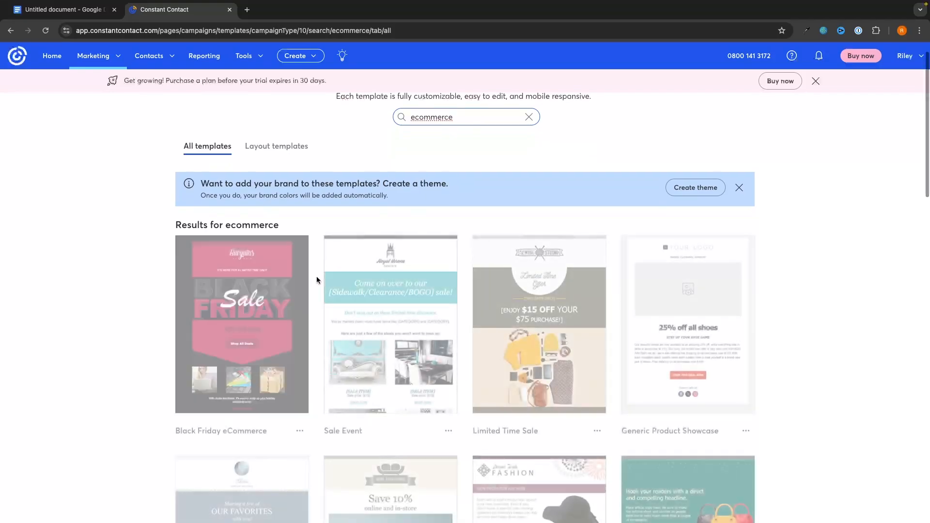
pyautogui.scroll(-8, 821, 333)
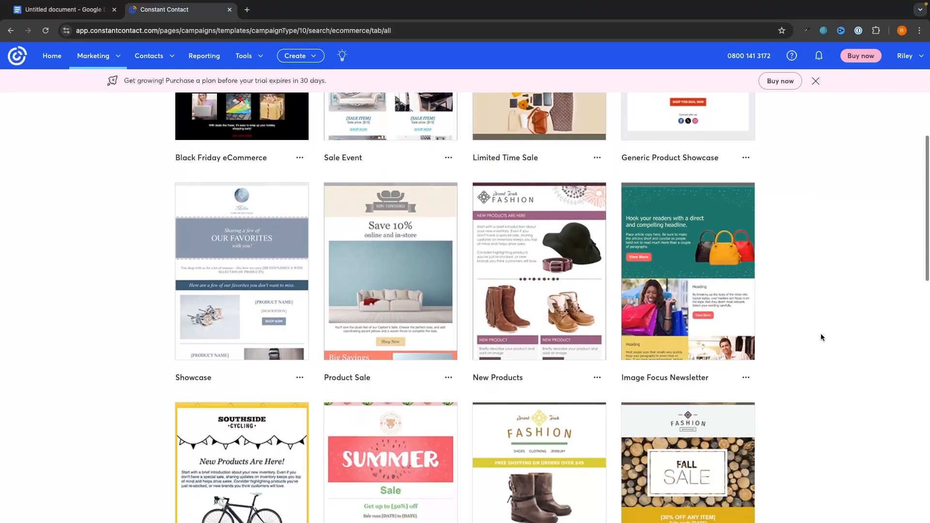
pyautogui.scroll(1, 821, 334)
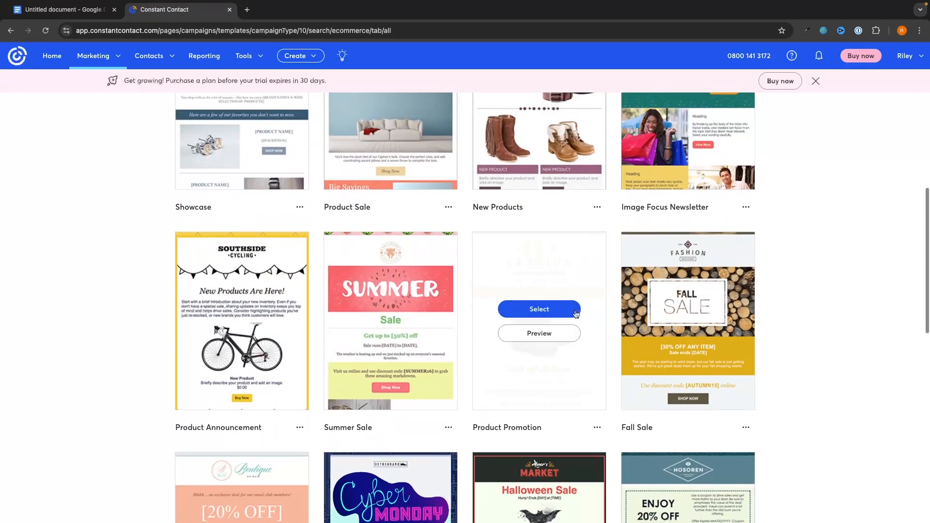
pyautogui.scroll(10, 311, 260)
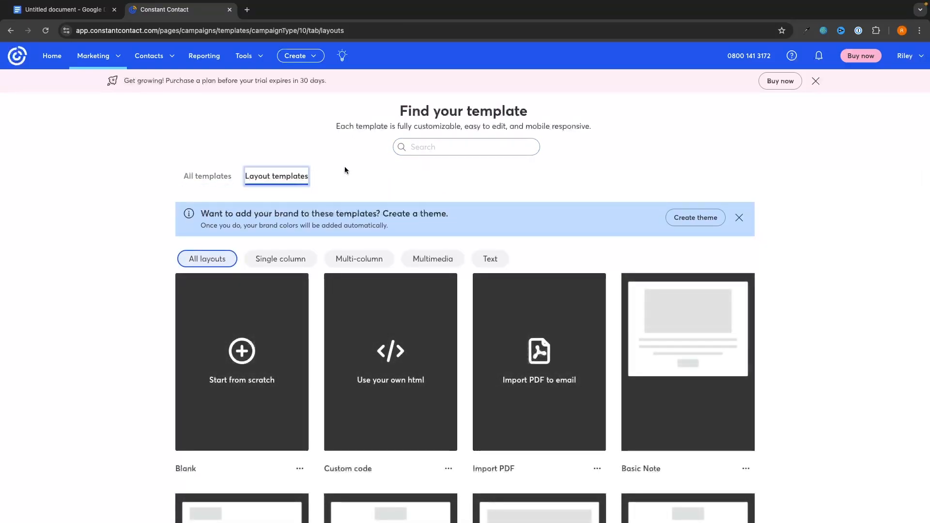
# Step: Scroll through the layout templates and select the Card layout for the email
pyautogui.scroll(-1, 344, 166)
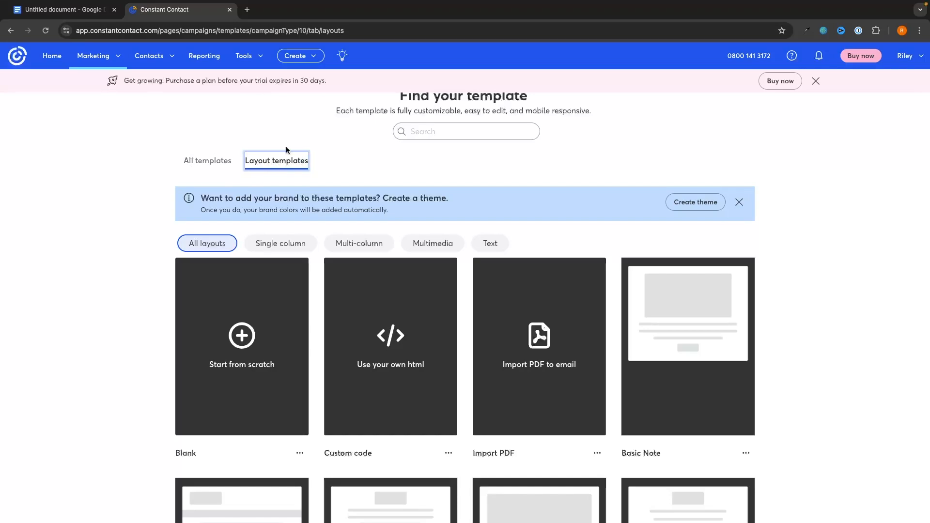
pyautogui.scroll(-5, 286, 209)
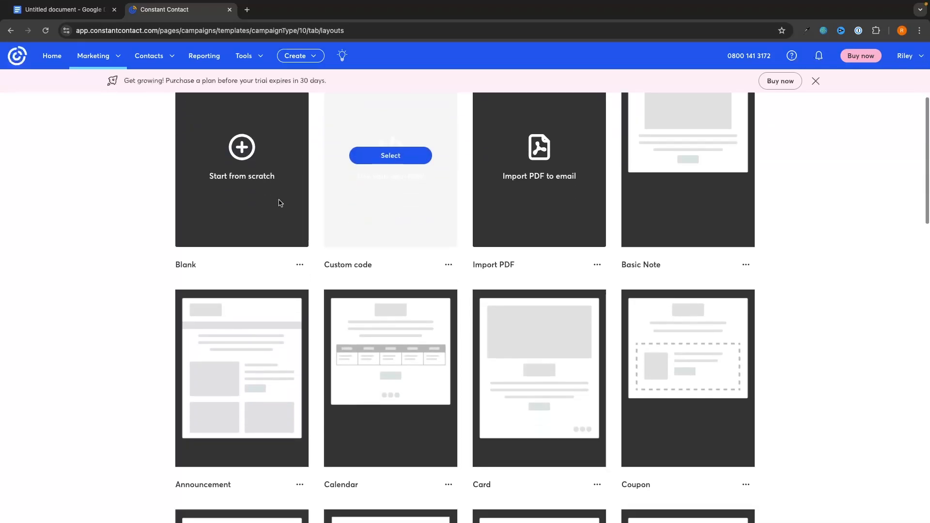
pyautogui.scroll(-2, 287, 291)
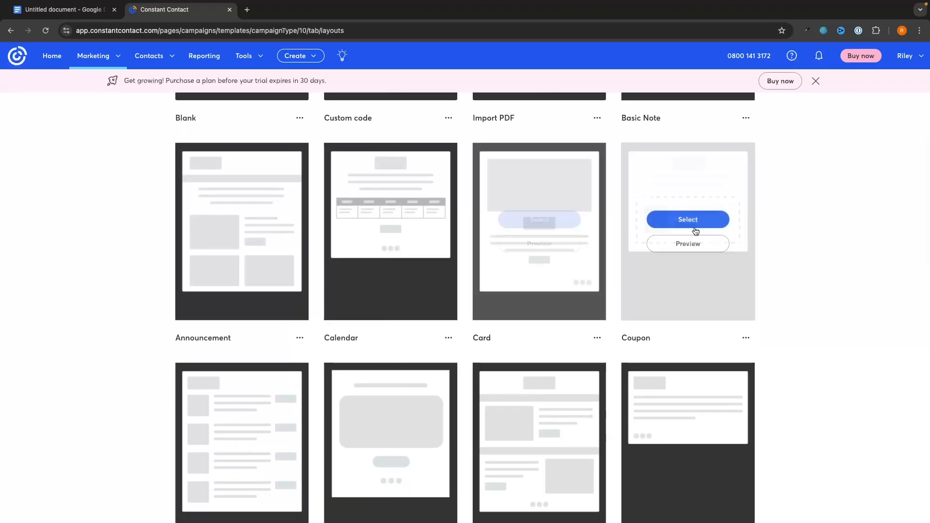
pyautogui.scroll(-1, 204, 378)
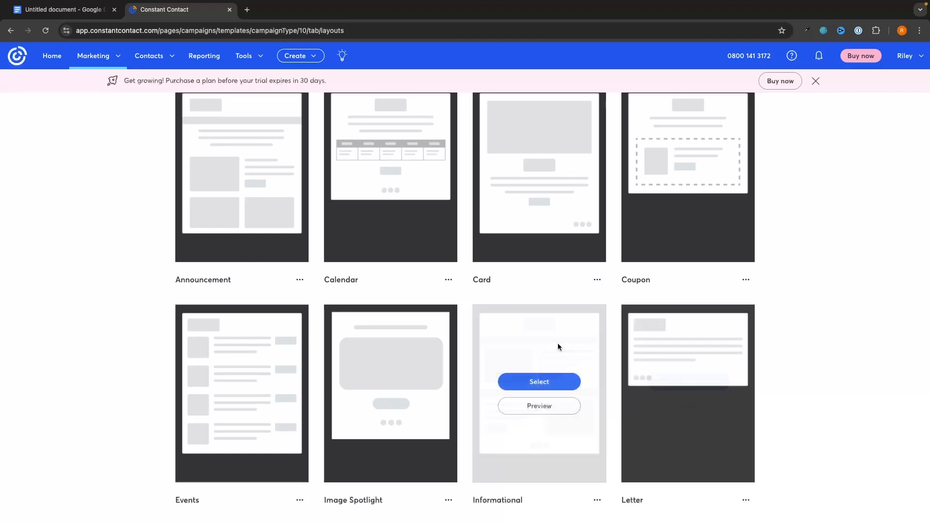
pyautogui.scroll(6, 666, 317)
pyautogui.moveTo(259, 263)
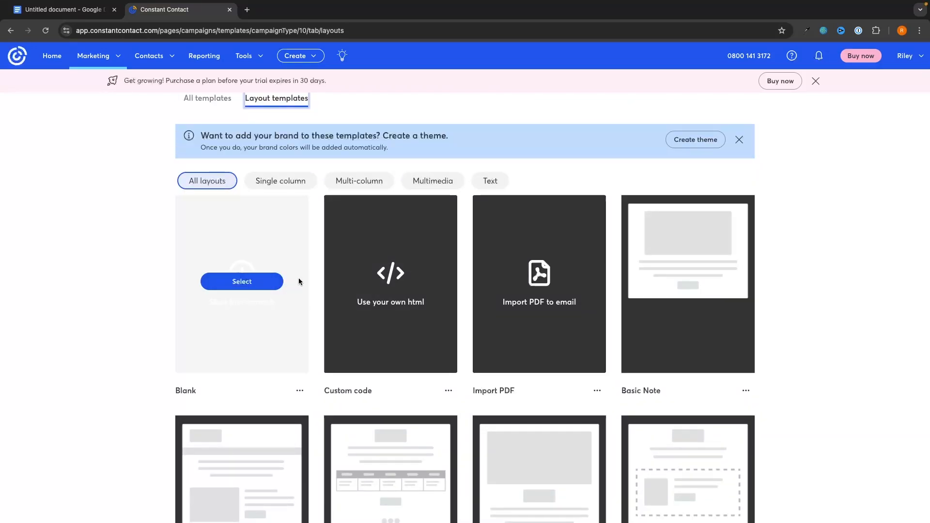
pyautogui.scroll(1, 299, 278)
pyautogui.scroll(-5, 854, 315)
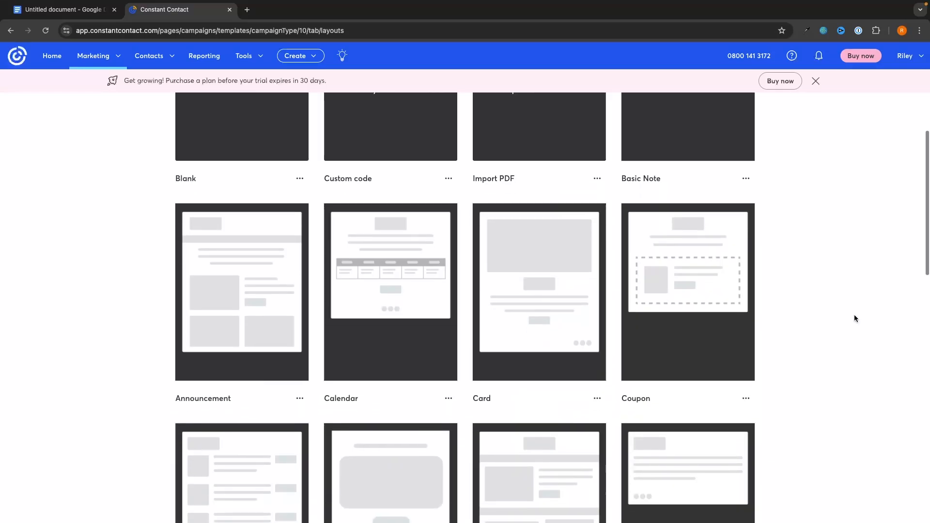
pyautogui.scroll(-2, 854, 318)
pyautogui.moveTo(630, 165)
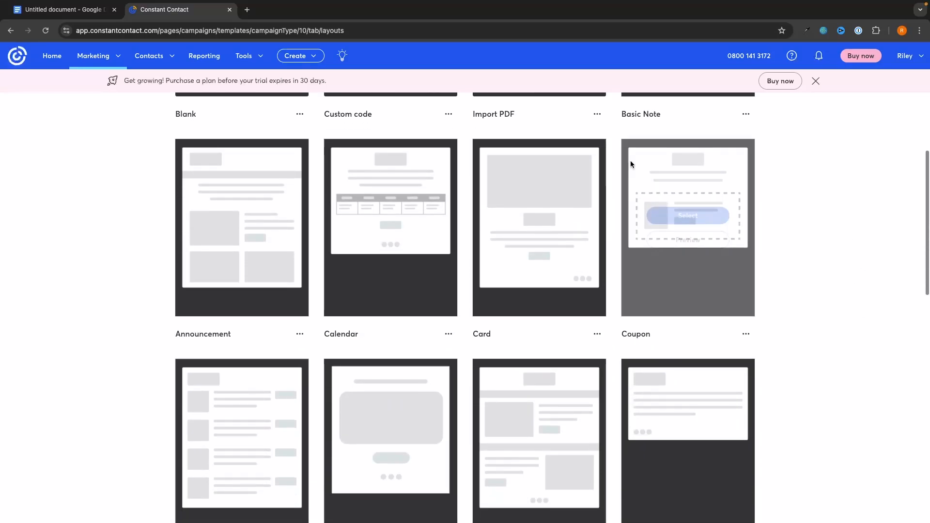
pyautogui.moveTo(578, 189)
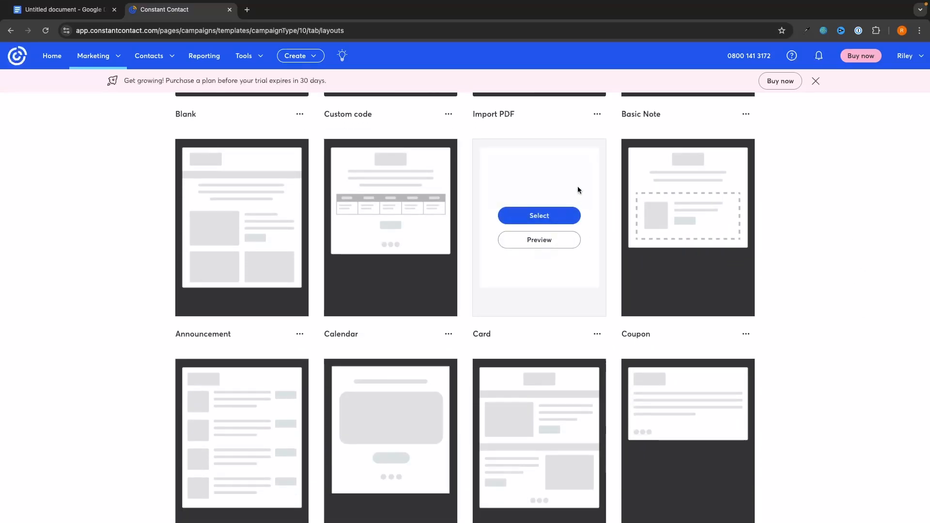
pyautogui.click(538, 216)
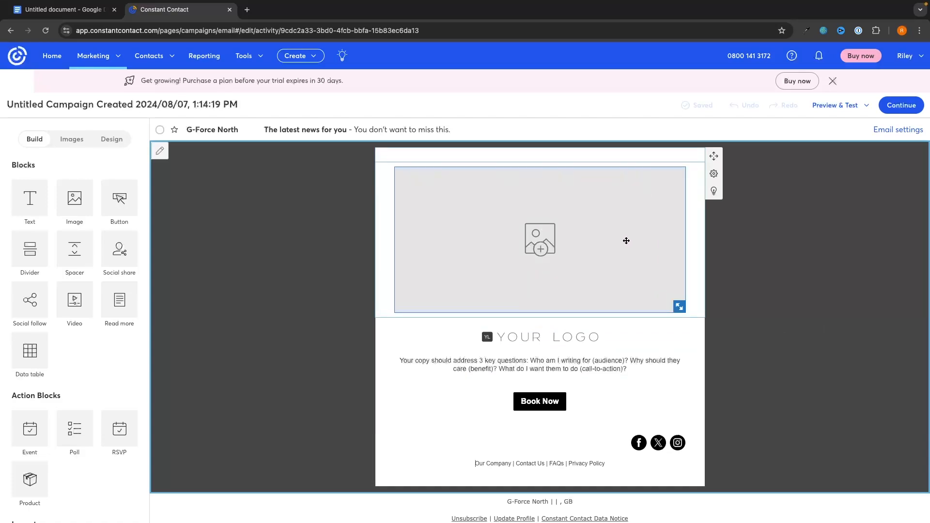
# Step: Select the empty placeholder image block at the top of the Card layout email
pyautogui.click(556, 254)
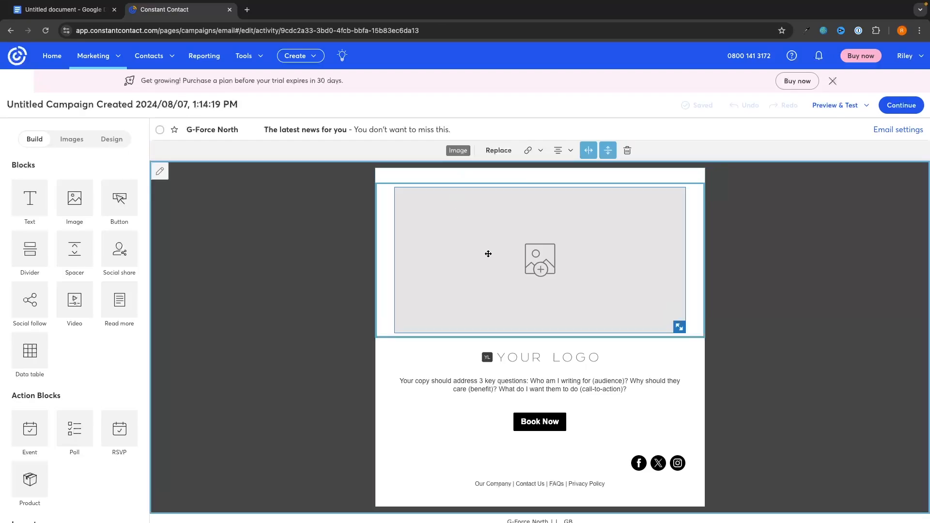
# Step: Upload 15 mins shopify.png and insert it in place of the header placeholder image
pyautogui.click(499, 150)
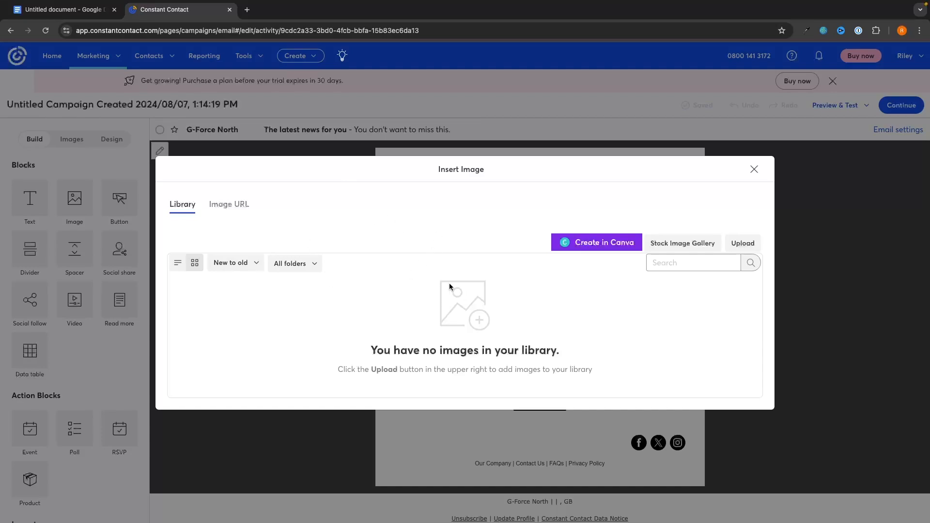
pyautogui.click(741, 244)
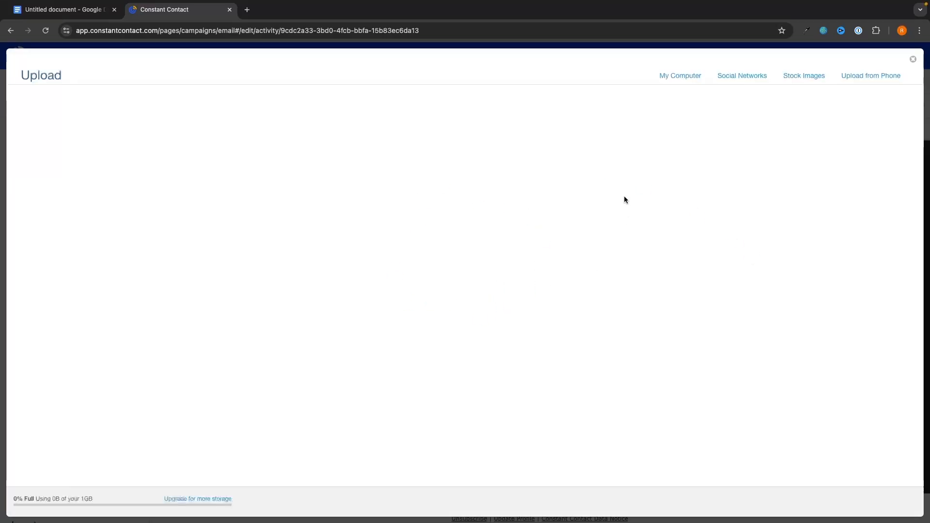
pyautogui.click(515, 253)
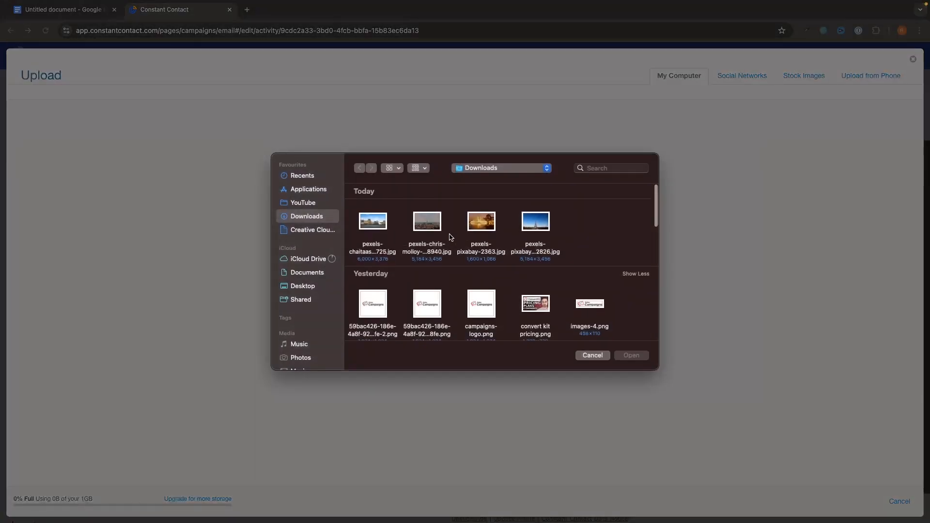
pyautogui.scroll(-7, 513, 284)
pyautogui.doubleClick(535, 286)
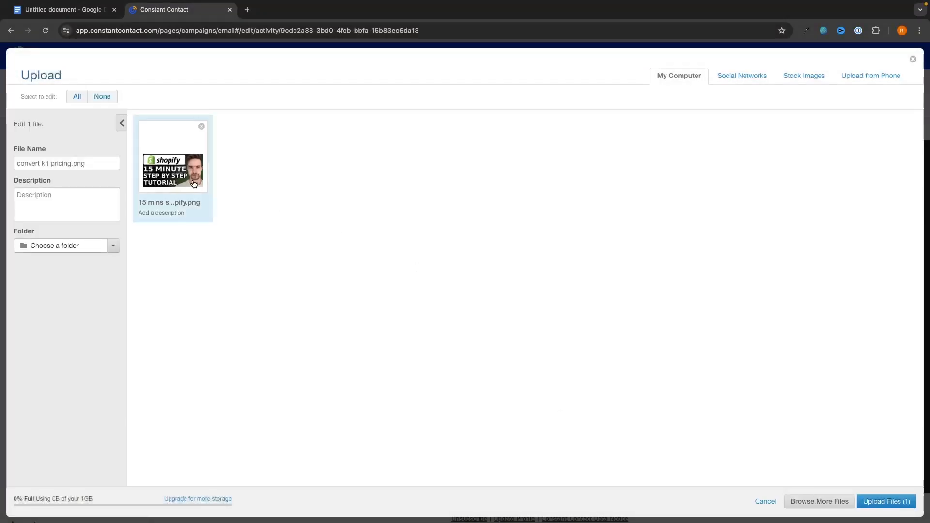
pyautogui.click(894, 502)
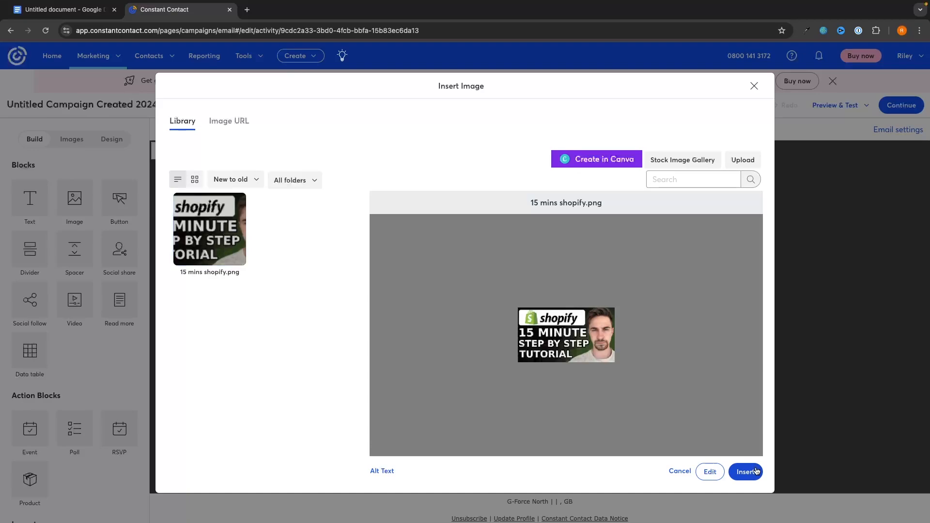
pyautogui.click(755, 468)
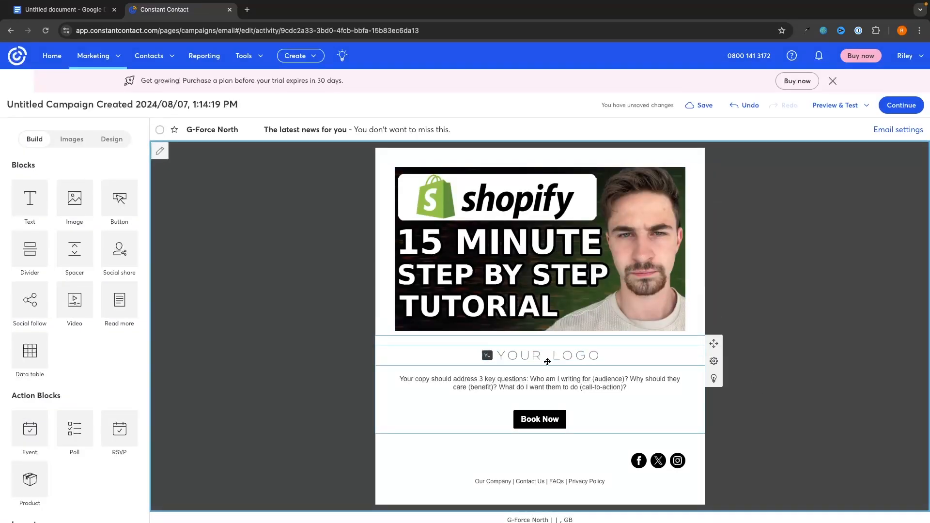
# Step: Open the image replacement for the YOUR LOGO block, then cancel, leaving it unchanged
pyautogui.click(530, 356)
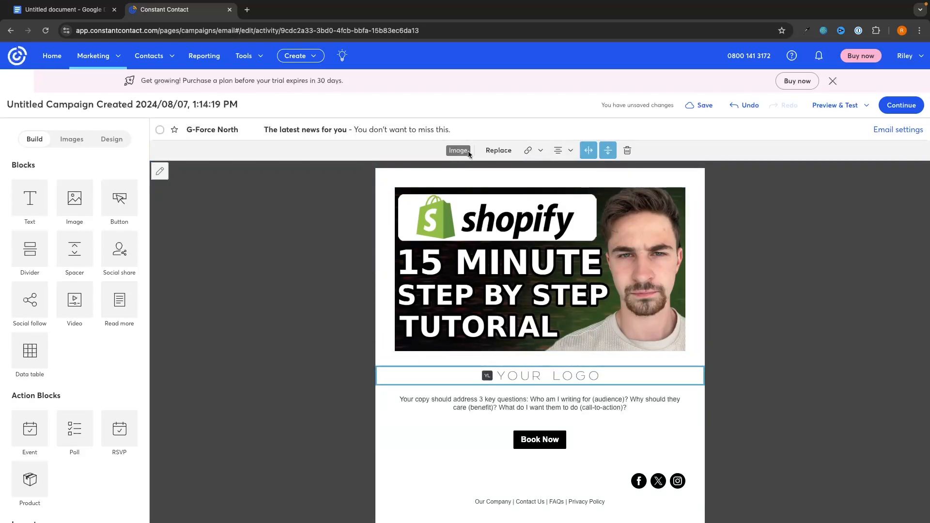
pyautogui.click(508, 155)
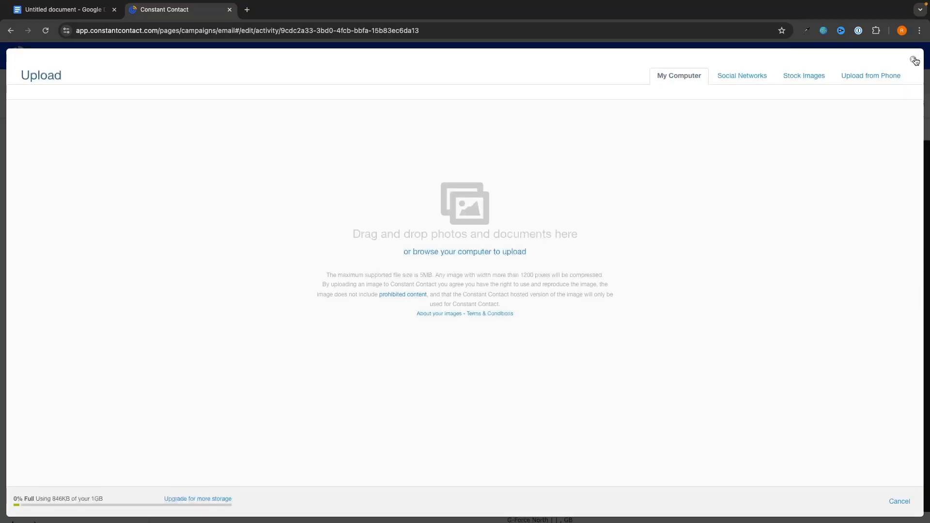
pyautogui.click(914, 60)
pyautogui.click(752, 88)
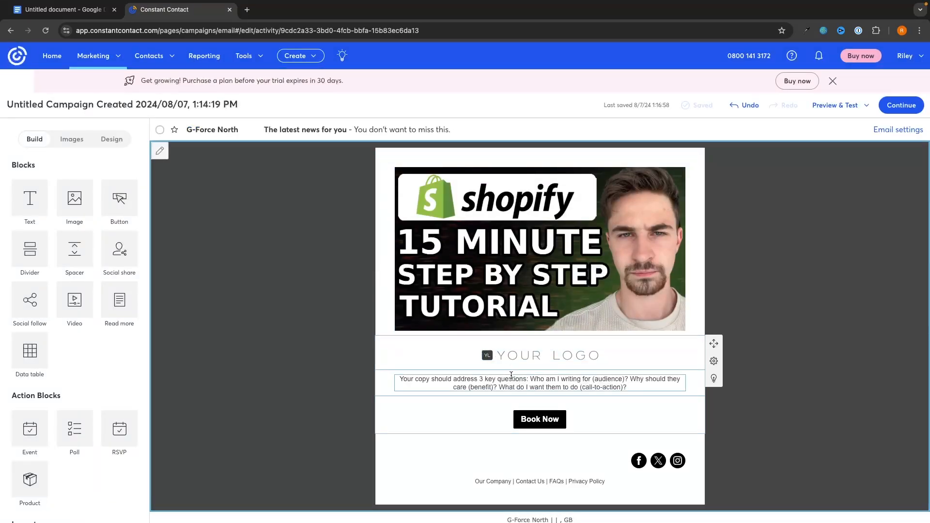
# Step: Replace the placeholder paragraph under the logo with 'Check out my most recent video'
pyautogui.tripleClick(492, 383)
pyautogui.tripleClick(511, 396)
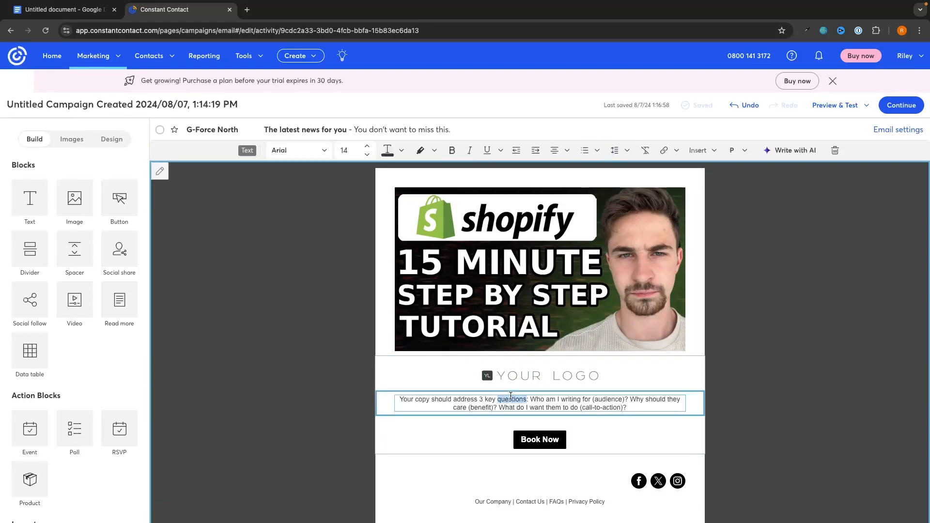
pyautogui.scroll(-1, 511, 396)
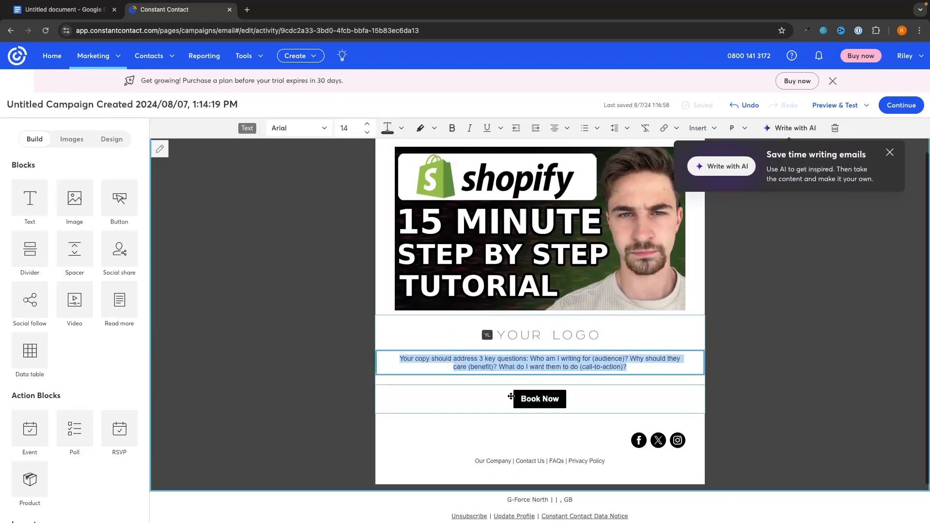
pyautogui.write('CHeck')
pyautogui.press('BackSpace')
pyautogui.press('BackSpace')
pyautogui.press('BackSpace')
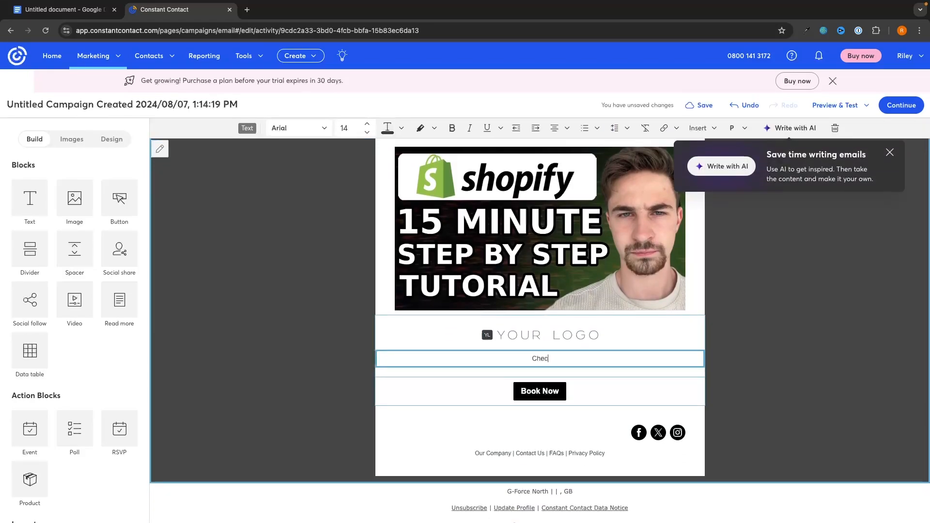
pyautogui.write('out my most recen')
pyautogui.write('t video')
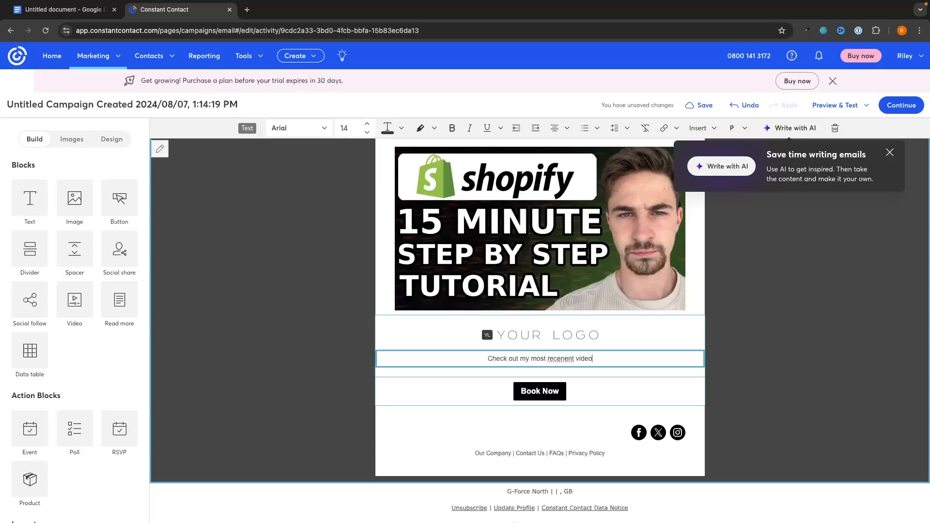
# Step: Enlarge the new line to font size 20, leaving its colour and weight unchanged
pyautogui.moveTo(598, 363); pyautogui.dragTo(493, 358)
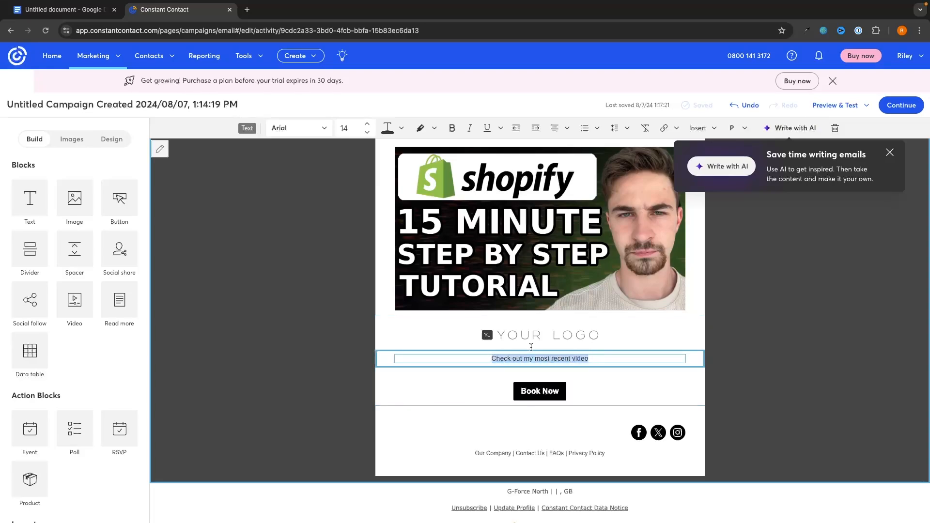
pyautogui.click(890, 153)
pyautogui.click(320, 128)
pyautogui.click(342, 135)
pyautogui.click(367, 125)
pyautogui.click(367, 125)
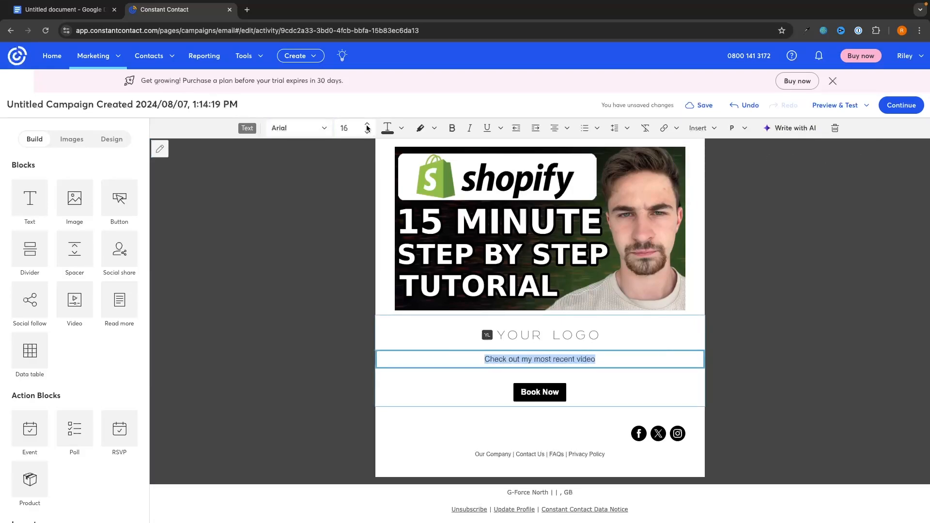
pyautogui.click(367, 125)
pyautogui.click(367, 125)
pyautogui.click(367, 125)
pyautogui.click(367, 125)
pyautogui.click(387, 128)
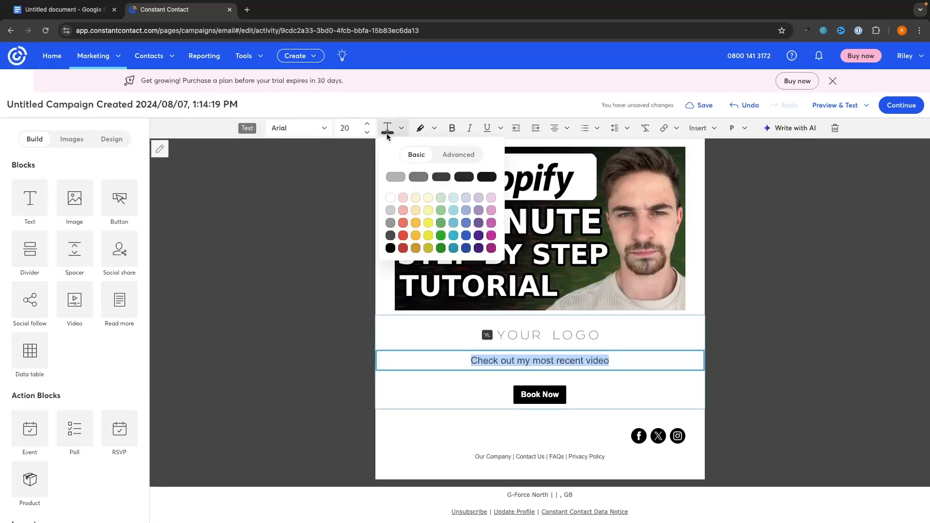
pyautogui.click(399, 109)
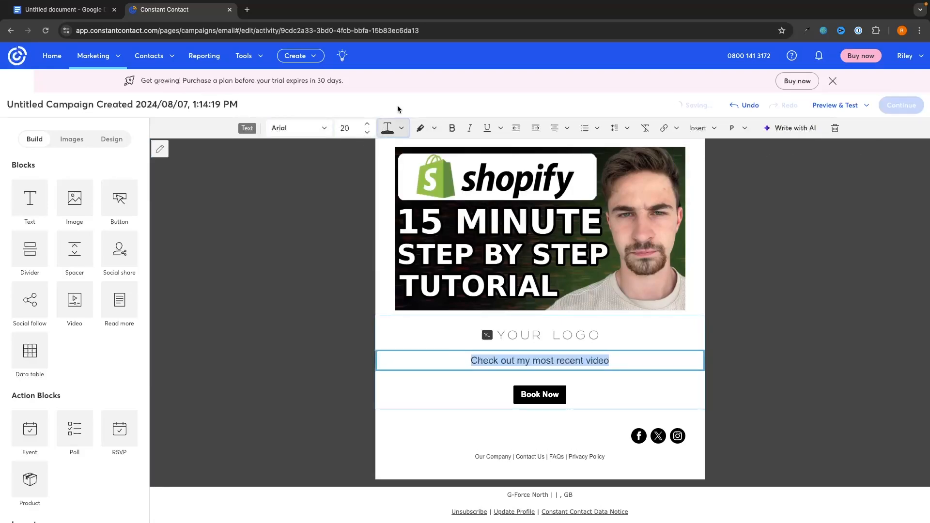
pyautogui.click(452, 128)
pyautogui.click(452, 128)
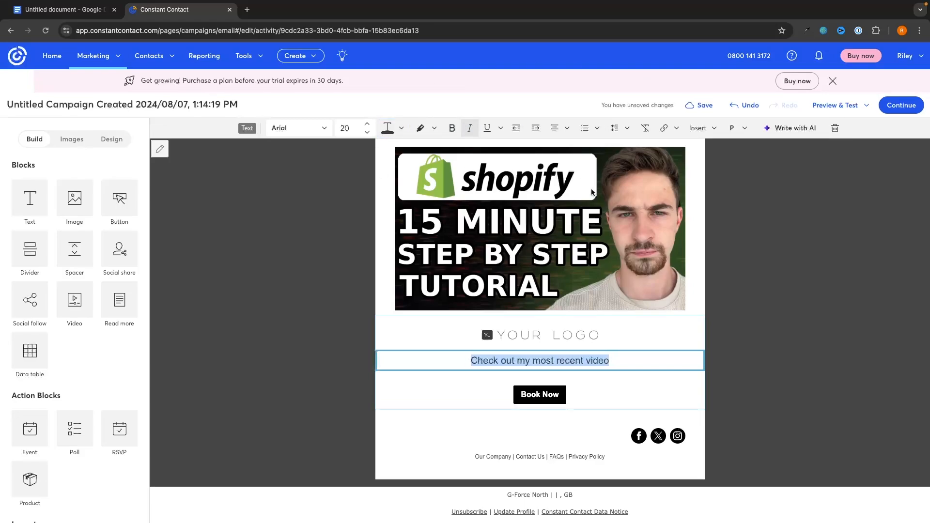
pyautogui.click(786, 355)
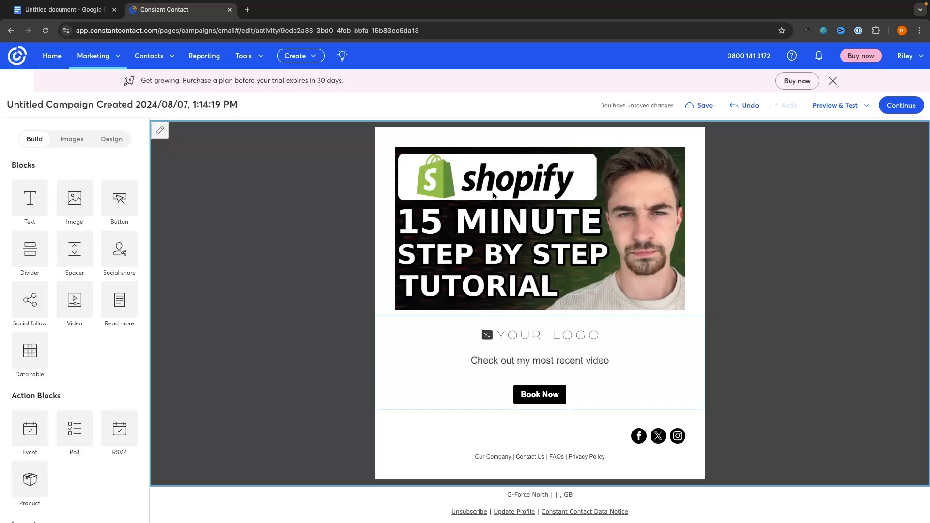
# Step: Drop a Video block under the logo and close Insert Video without adding a link
pyautogui.scroll(-1, 431, 261)
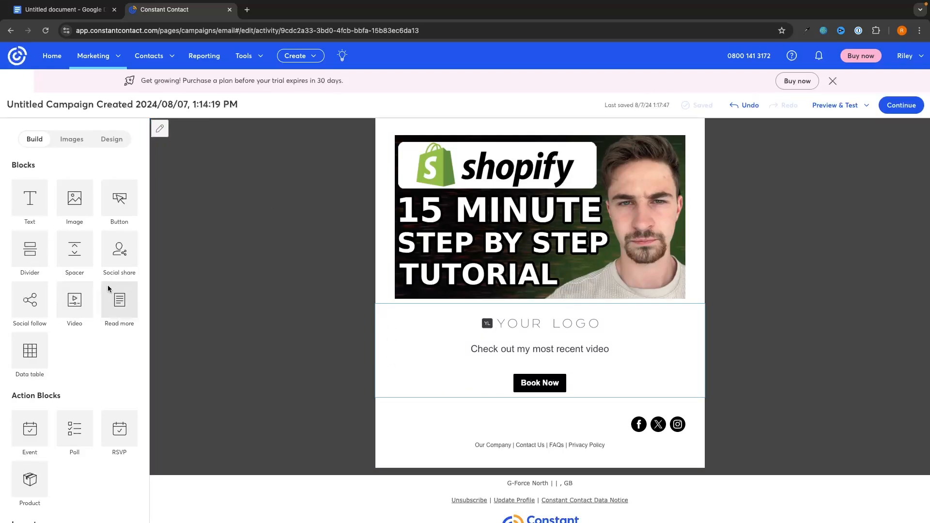
pyautogui.moveTo(75, 301); pyautogui.dragTo(535, 333)
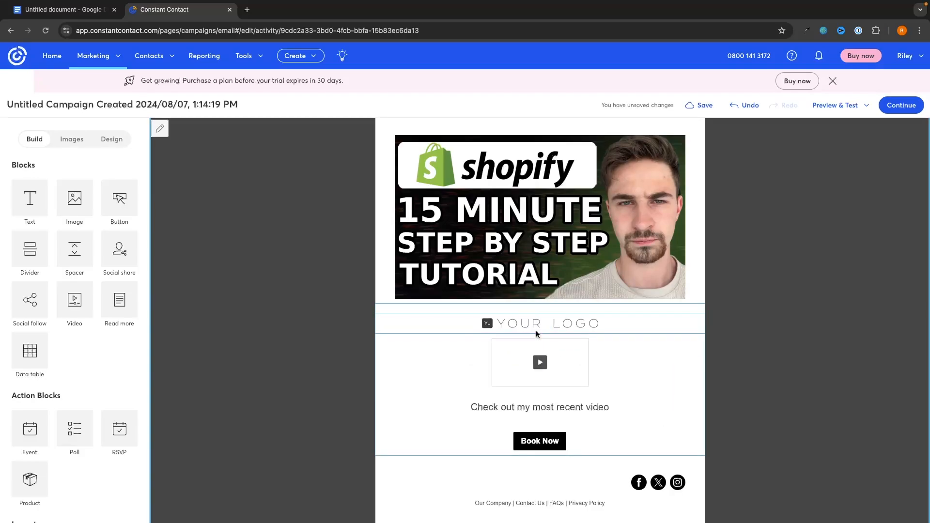
pyautogui.click(562, 337)
pyautogui.click(513, 128)
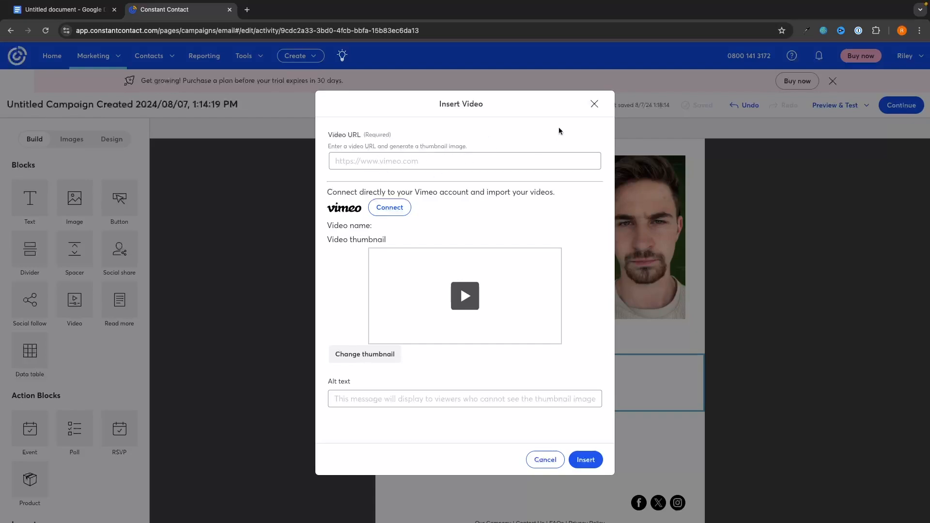
pyautogui.click(594, 103)
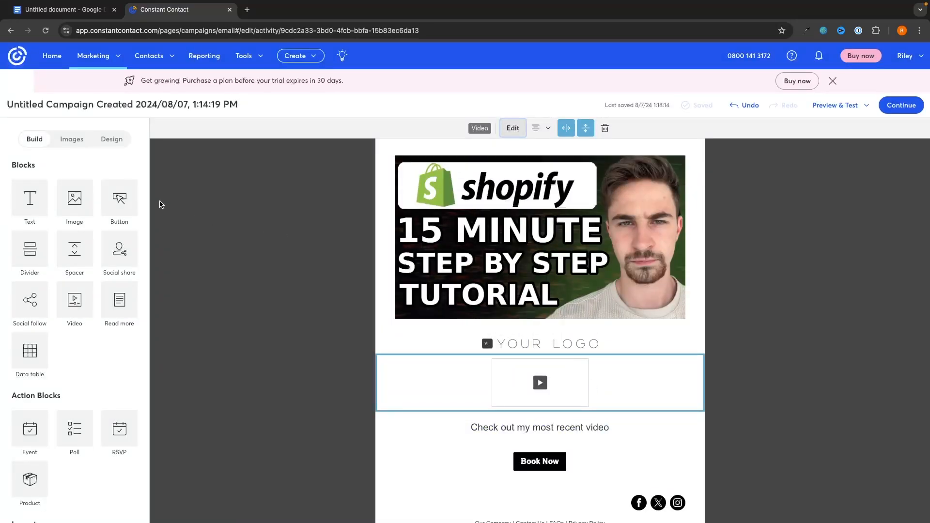
# Step: Place a Two column layout below the Book Now button
pyautogui.scroll(-3, 60, 234)
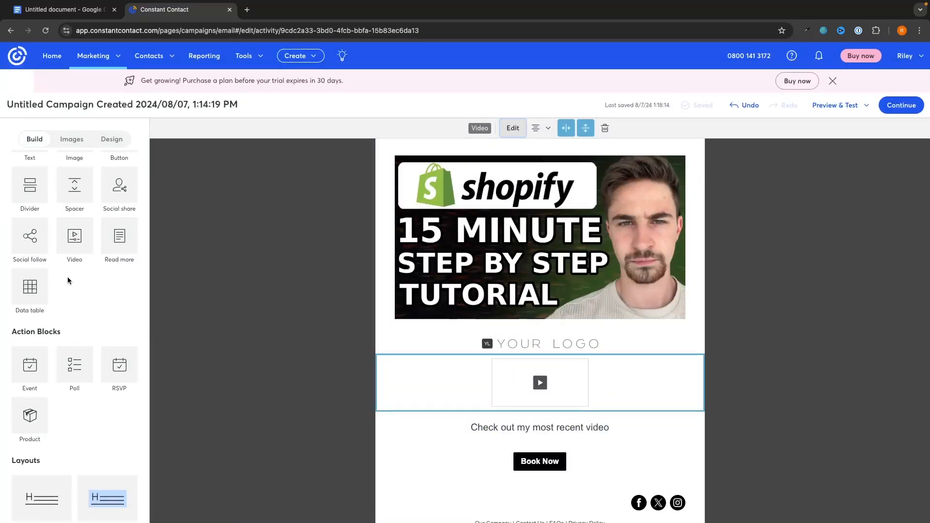
pyautogui.scroll(3, 39, 179)
pyautogui.scroll(-5, 108, 205)
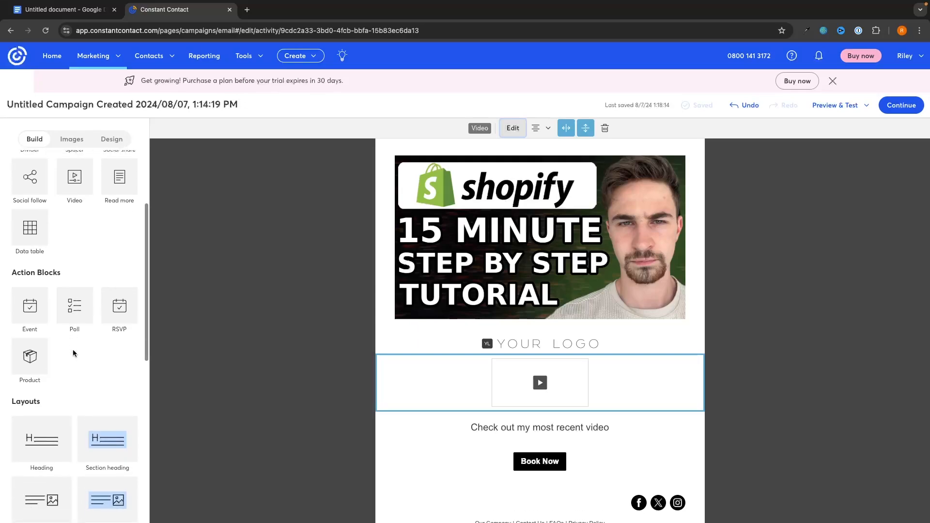
pyautogui.scroll(-9, 84, 334)
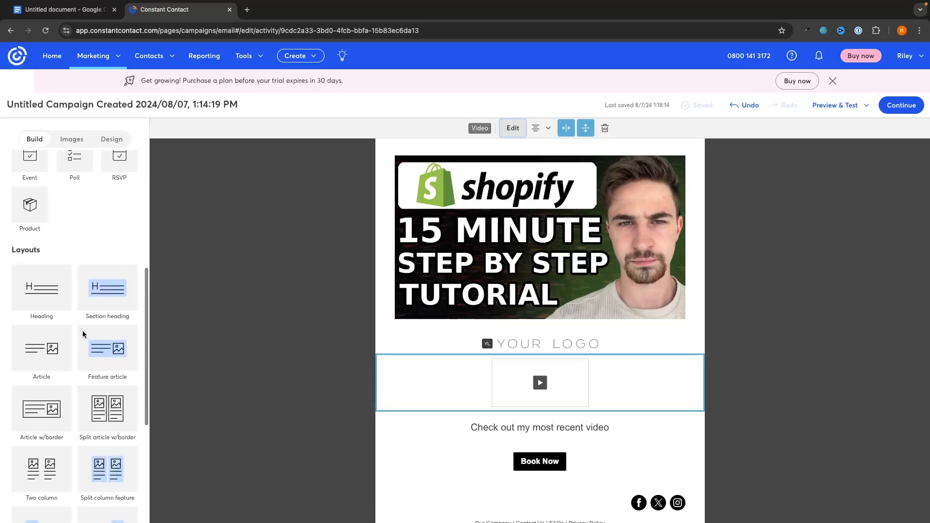
pyautogui.scroll(-8, 88, 388)
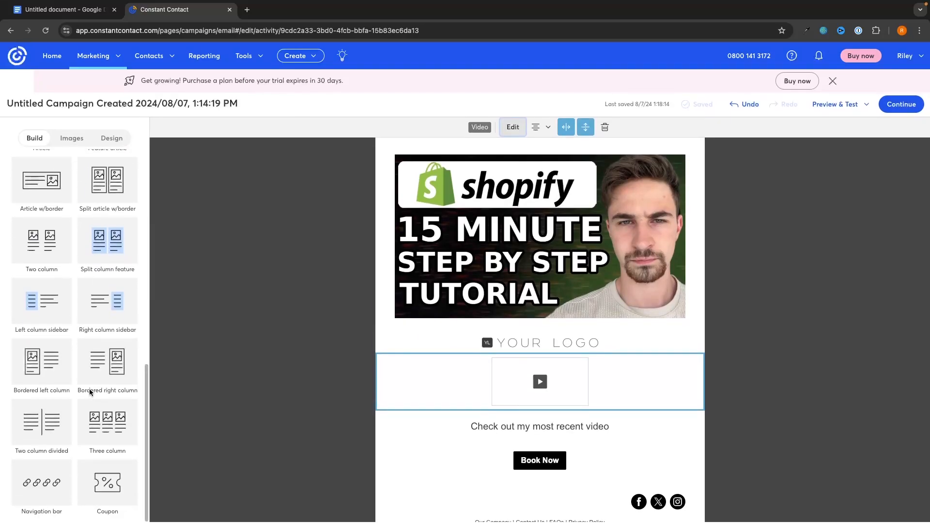
pyautogui.scroll(8, 89, 390)
pyautogui.scroll(1, 90, 390)
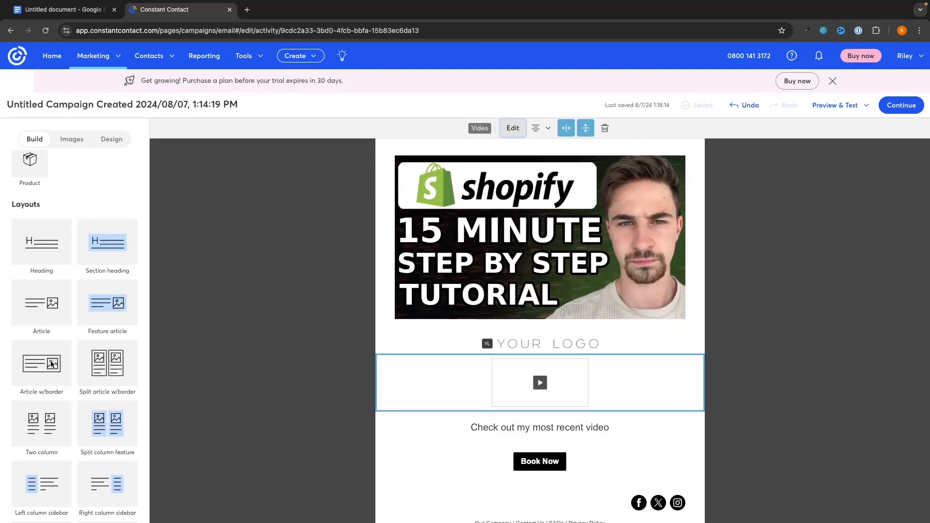
pyautogui.moveTo(47, 407); pyautogui.dragTo(556, 387)
# Step: Inspect the left column's sample text and image placeholder, then deselect them
pyautogui.scroll(-5, 557, 387)
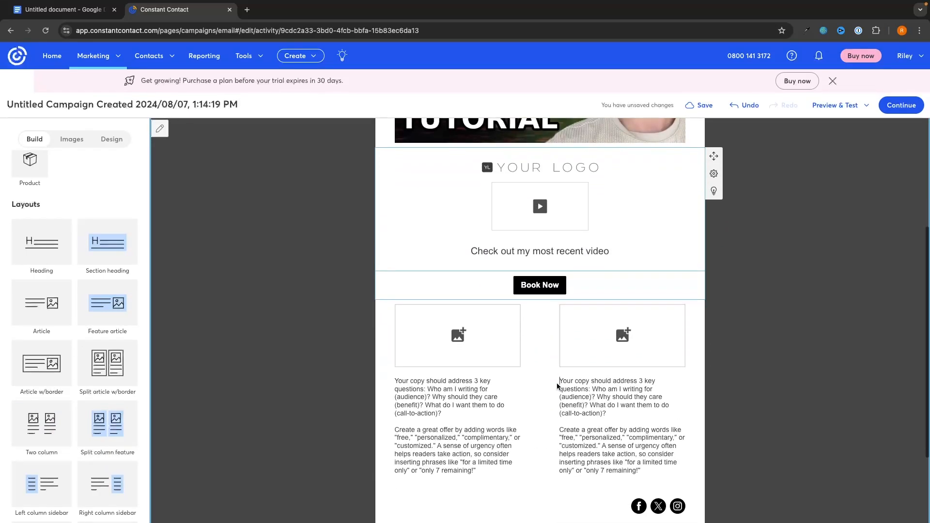
pyautogui.click(456, 355)
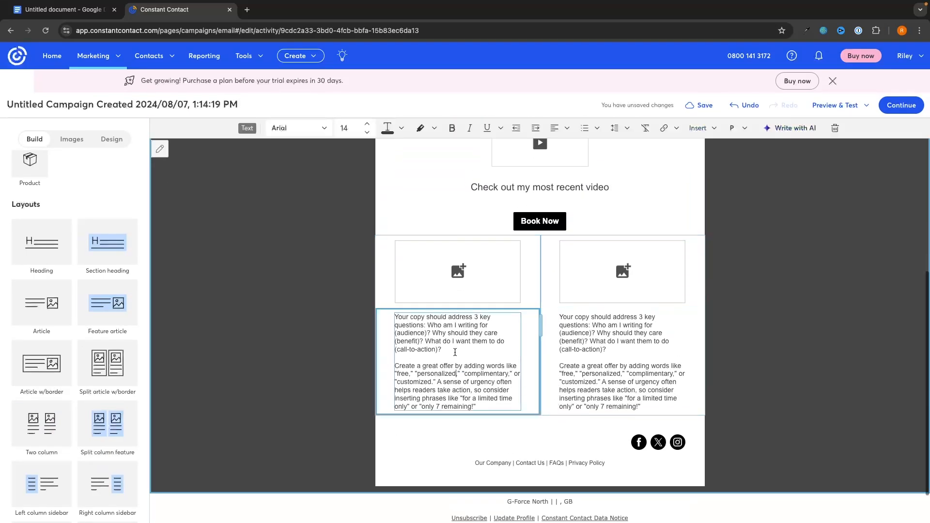
pyautogui.tripleClick(475, 369)
pyautogui.click(483, 256)
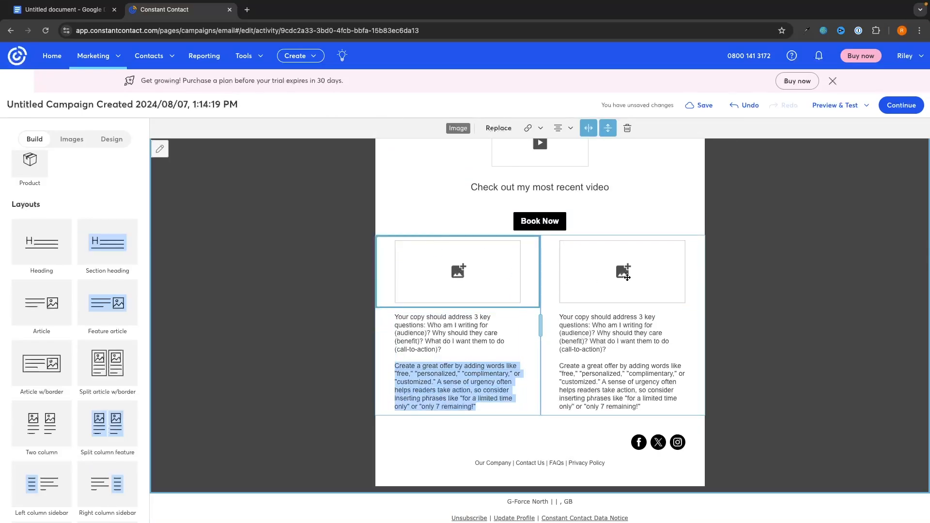
pyautogui.scroll(1, 663, 293)
pyautogui.scroll(-1, 668, 295)
pyautogui.scroll(5, 510, 335)
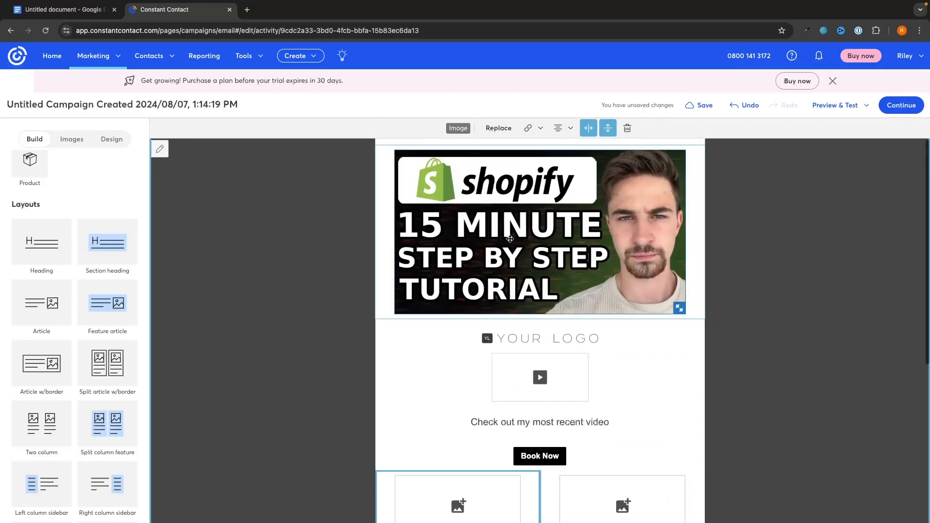
pyautogui.click(779, 286)
pyautogui.scroll(6, 34, 149)
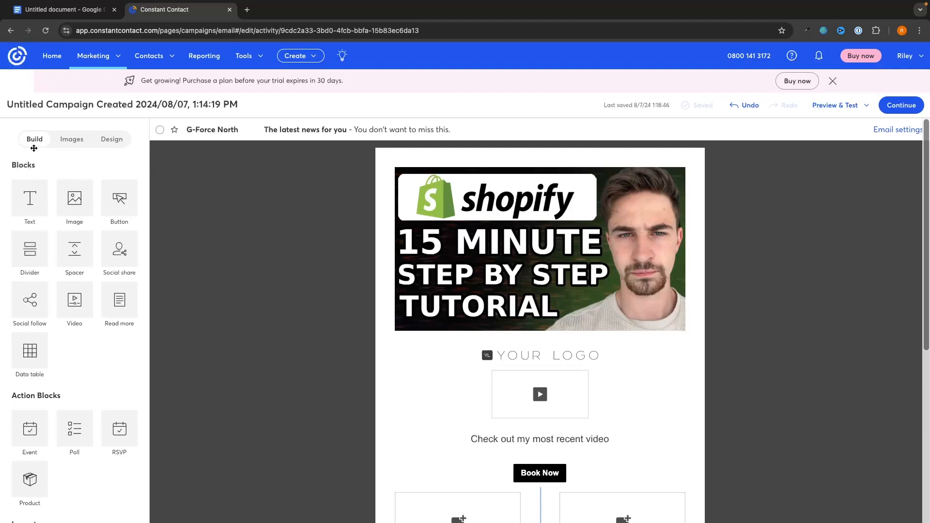
# Step: Give the outer background a pale pink colour with a small tiled star pattern
pyautogui.click(120, 142)
pyautogui.scroll(-1, 151, 180)
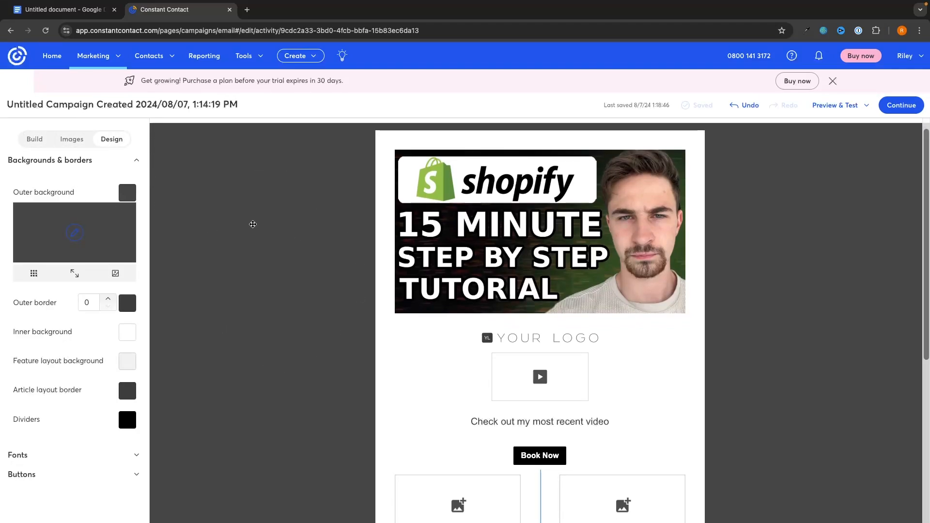
pyautogui.click(74, 232)
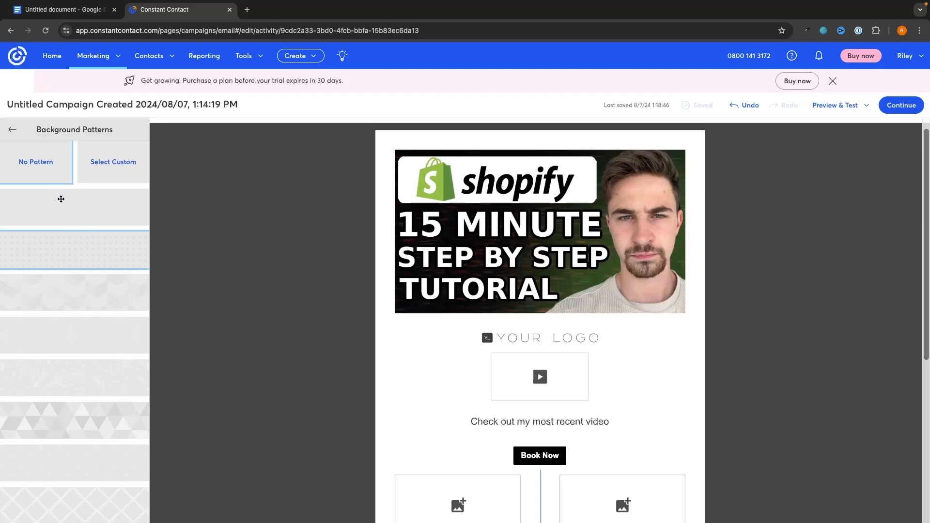
pyautogui.click(81, 324)
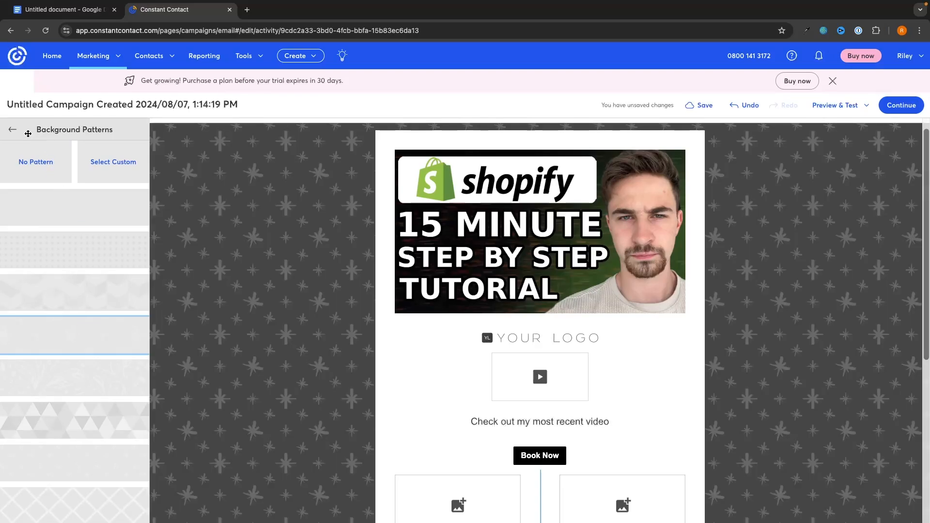
pyautogui.click(13, 129)
pyautogui.click(131, 207)
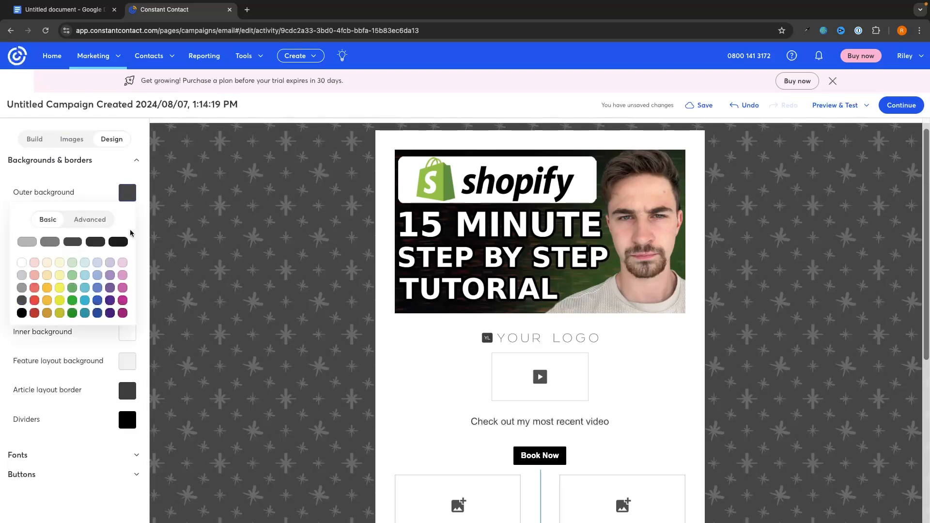
pyautogui.click(123, 263)
pyautogui.click(33, 273)
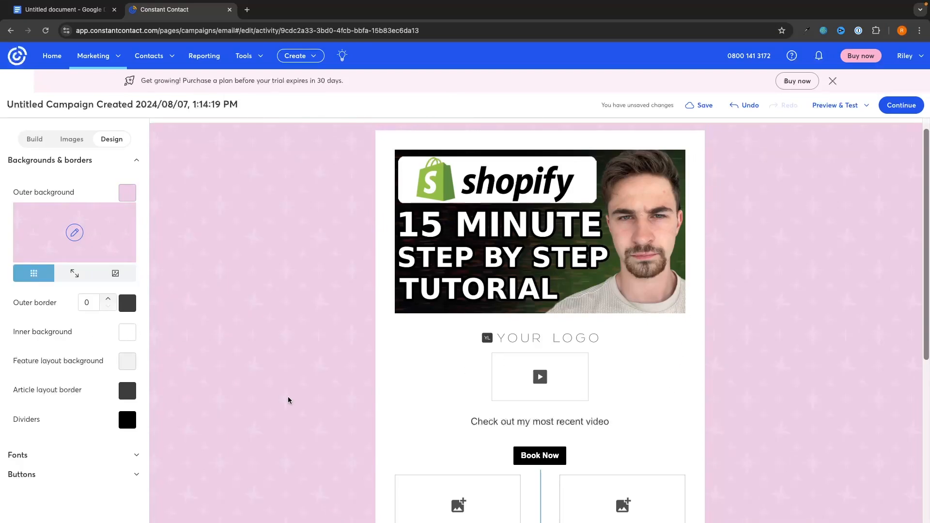
# Step: Expand the font and button style settings to review them
pyautogui.click(65, 455)
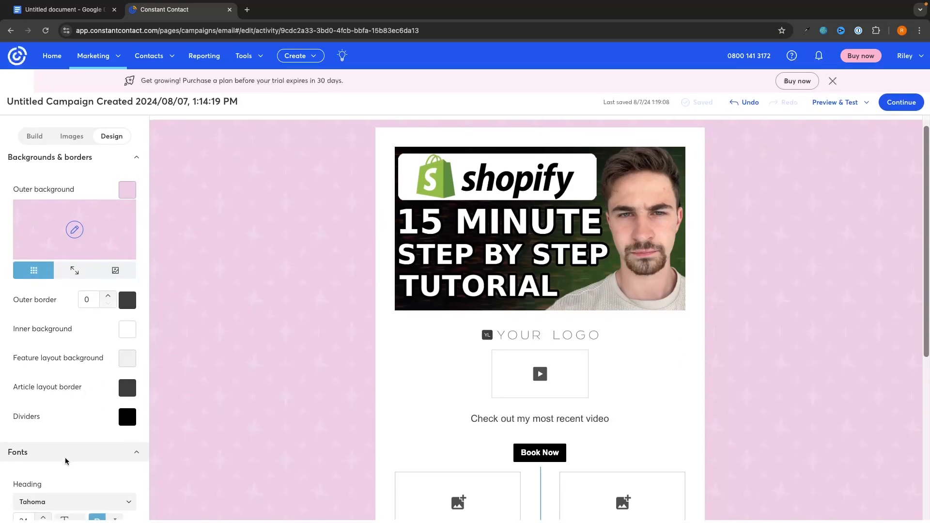
pyautogui.scroll(-10, 102, 426)
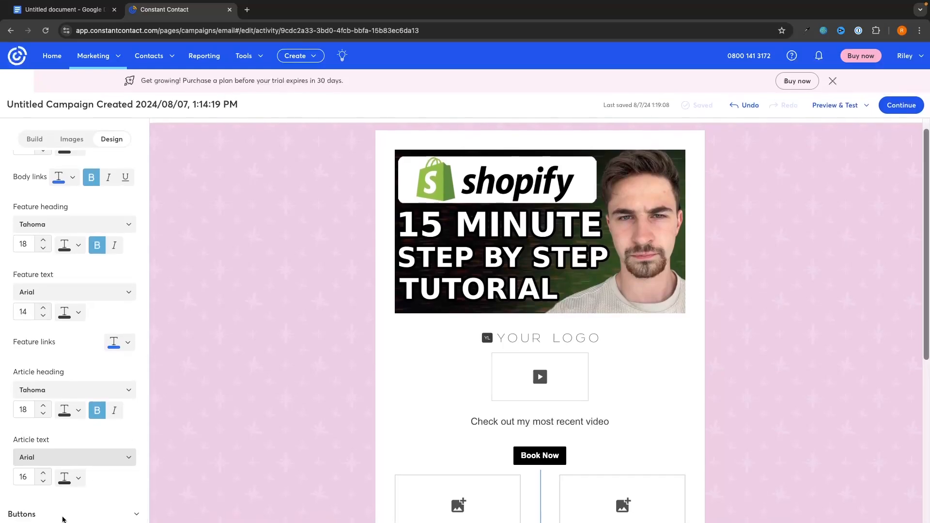
pyautogui.click(92, 513)
pyautogui.scroll(10, 101, 255)
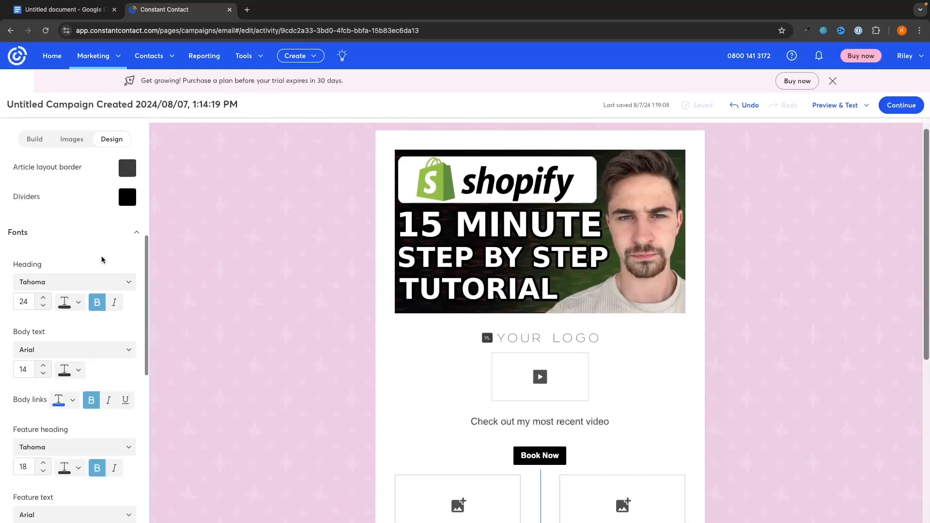
pyautogui.scroll(-5, 713, 293)
pyautogui.scroll(6, 713, 295)
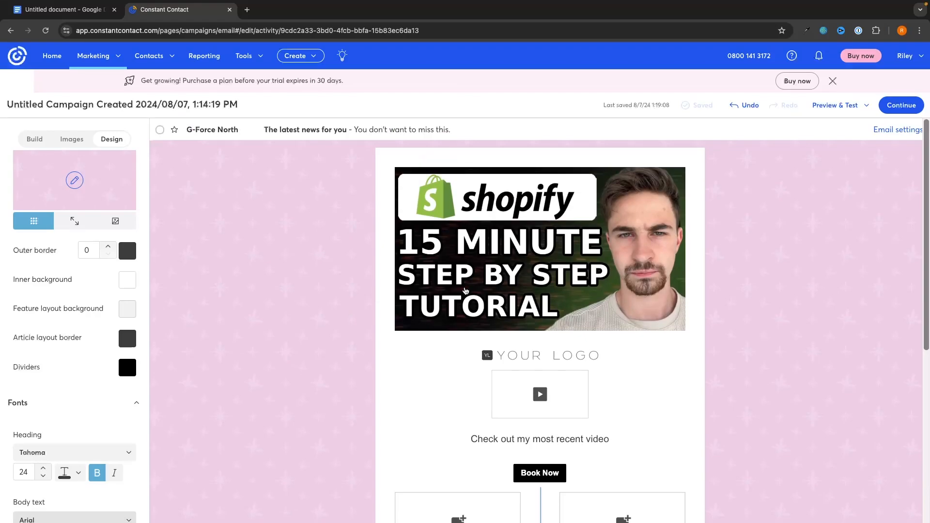
# Step: Continue to the sending step and preview the email on mobile, then desktop
pyautogui.click(896, 117)
pyautogui.scroll(-1, 490, 276)
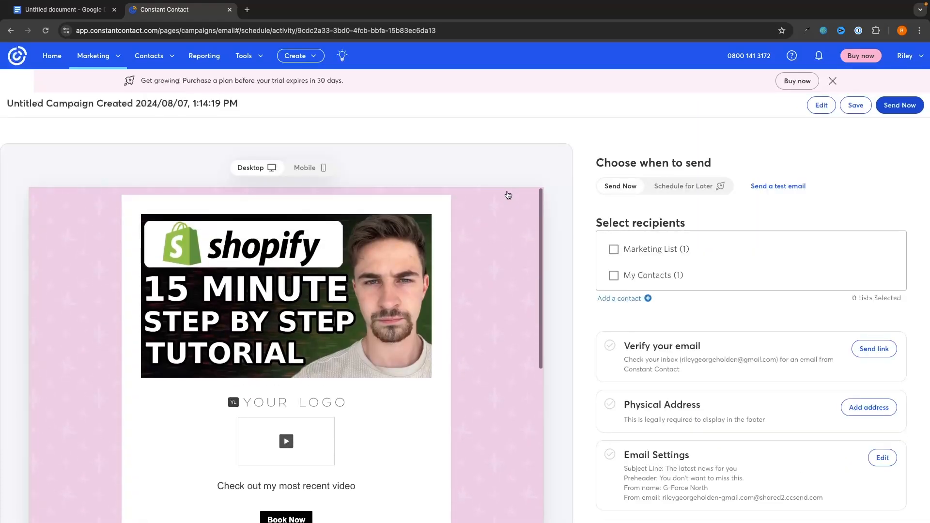
pyautogui.scroll(-5, 490, 275)
pyautogui.scroll(7, 490, 274)
pyautogui.scroll(-6, 339, 262)
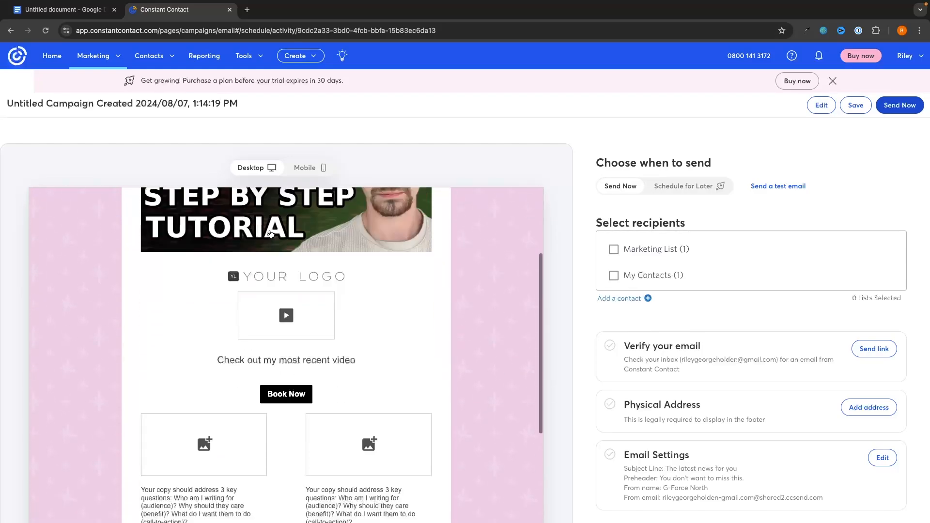
pyautogui.scroll(5, 338, 263)
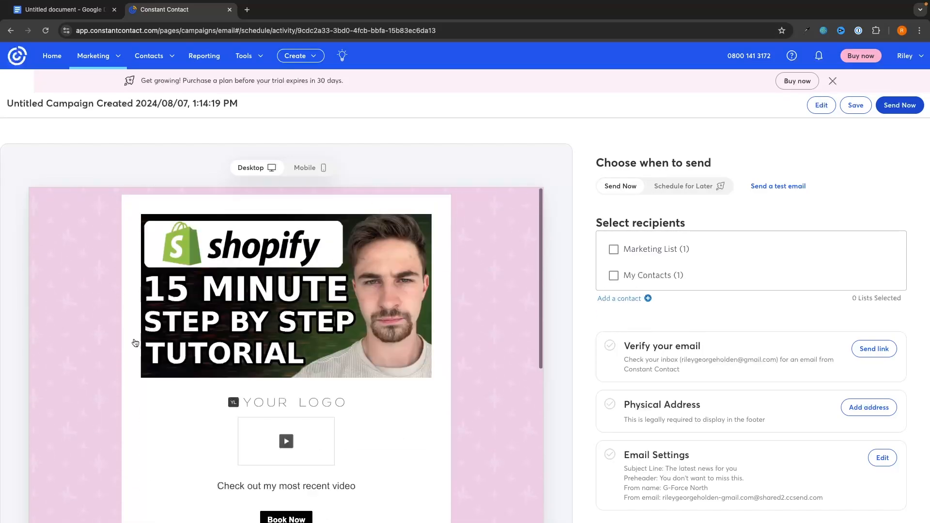
pyautogui.click(322, 178)
pyautogui.scroll(-6, 367, 226)
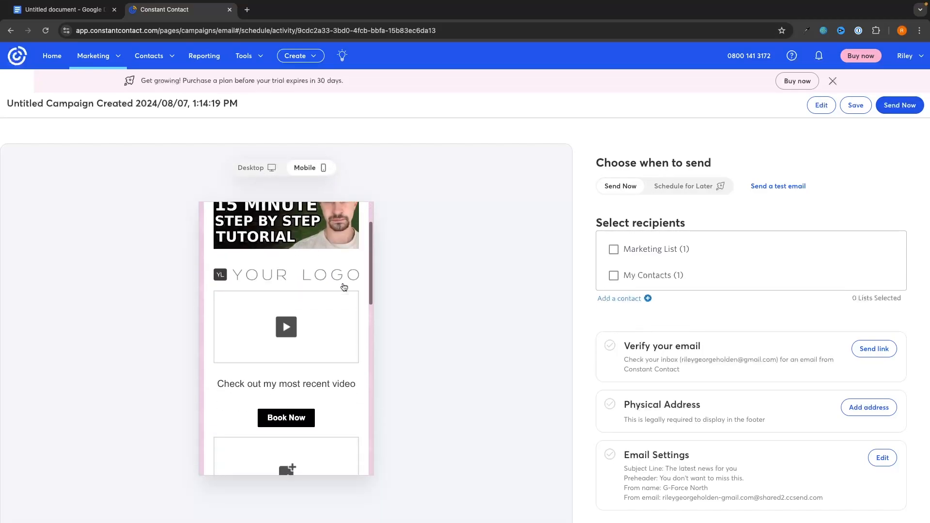
pyautogui.scroll(6, 339, 291)
pyautogui.click(267, 168)
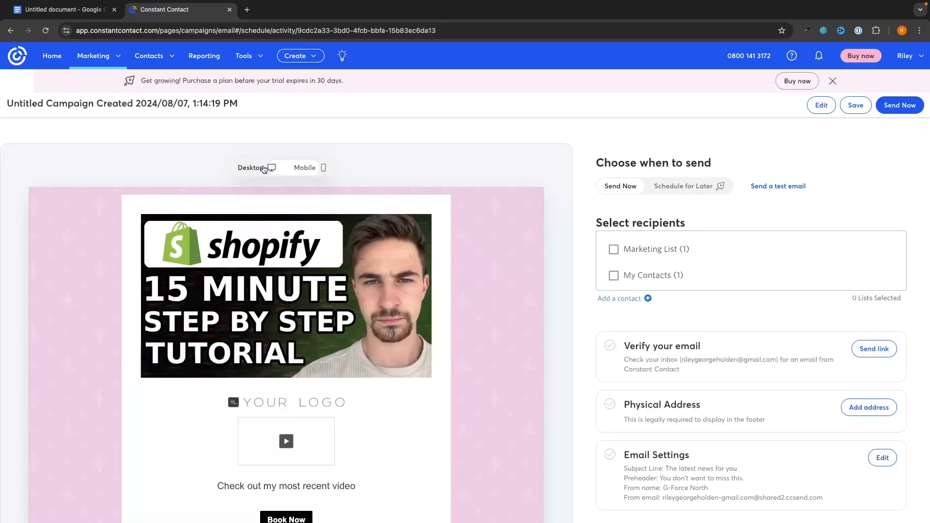
# Step: Select Marketing List as the only recipient list
pyautogui.click(649, 251)
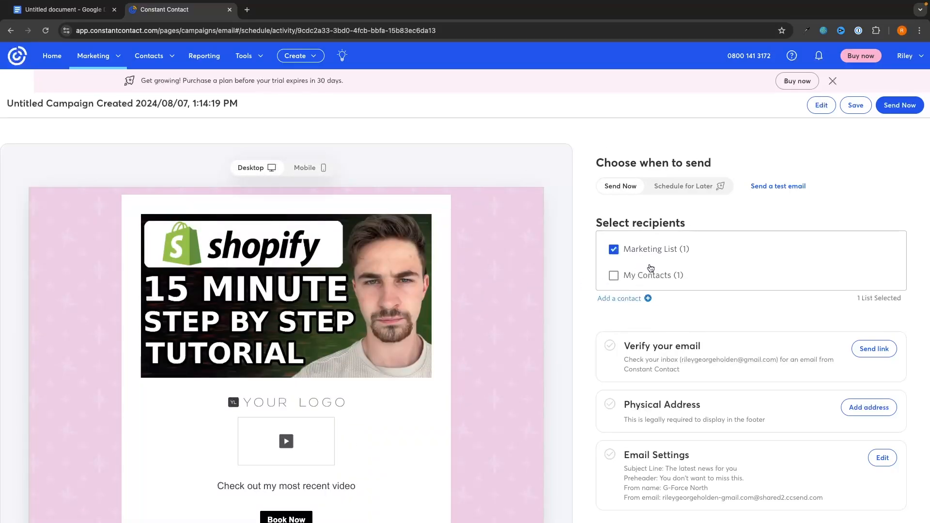
pyautogui.click(651, 270)
pyautogui.click(645, 250)
pyautogui.click(640, 271)
pyautogui.click(641, 252)
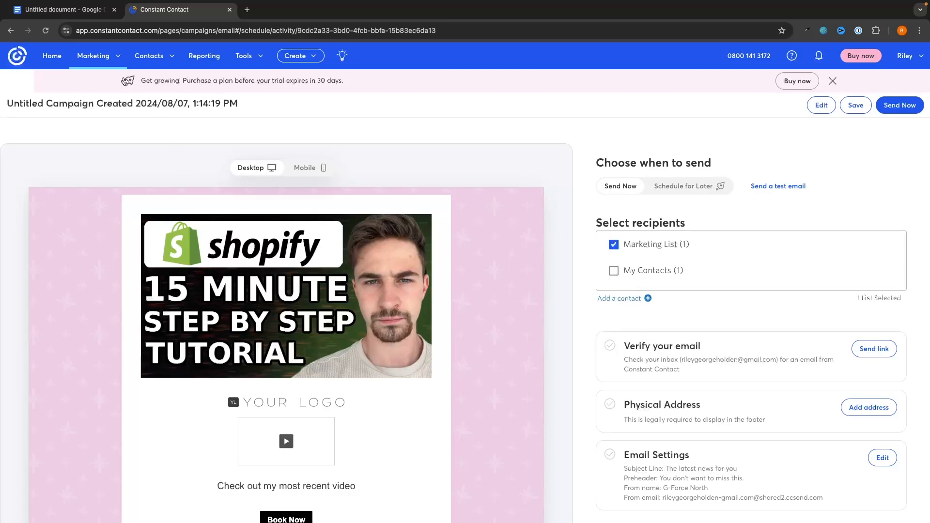
# Step: Go to Marketing > Automations
pyautogui.click(103, 61)
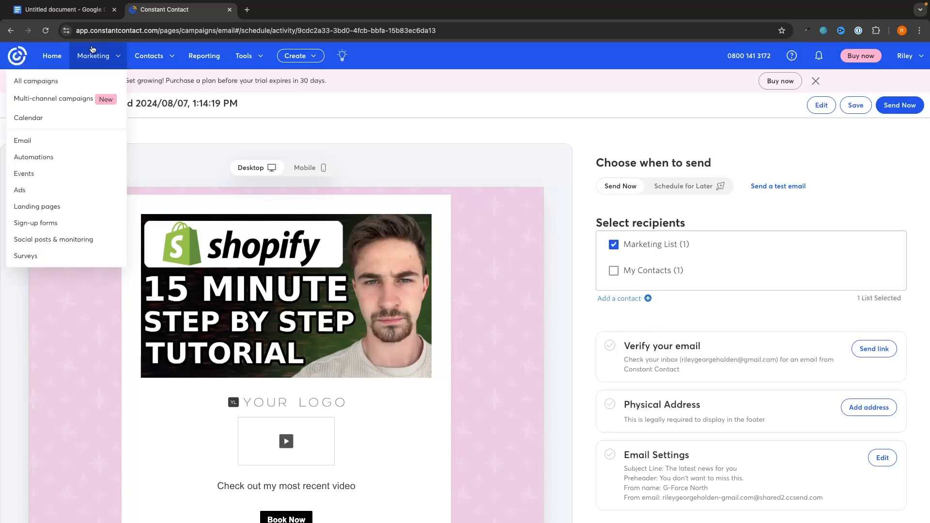
pyautogui.click(37, 159)
pyautogui.scroll(-2, 755, 276)
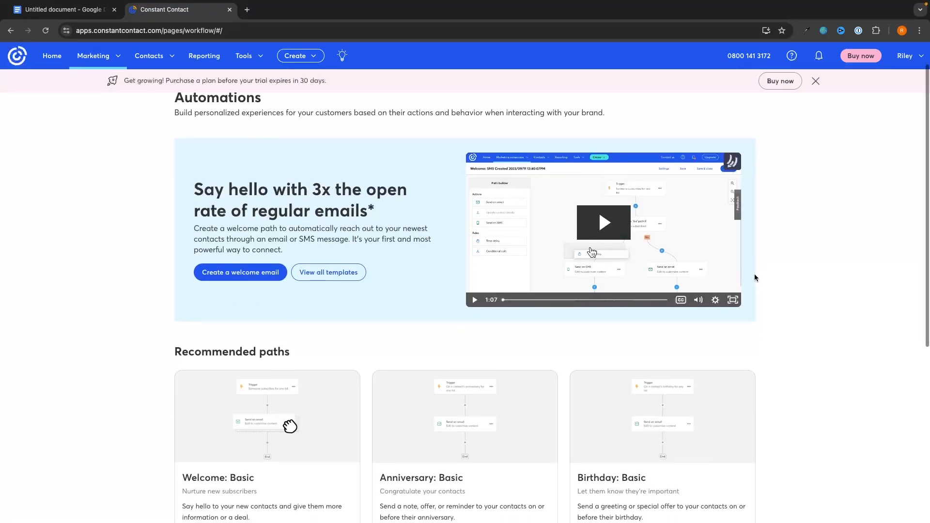
pyautogui.scroll(-6, 754, 278)
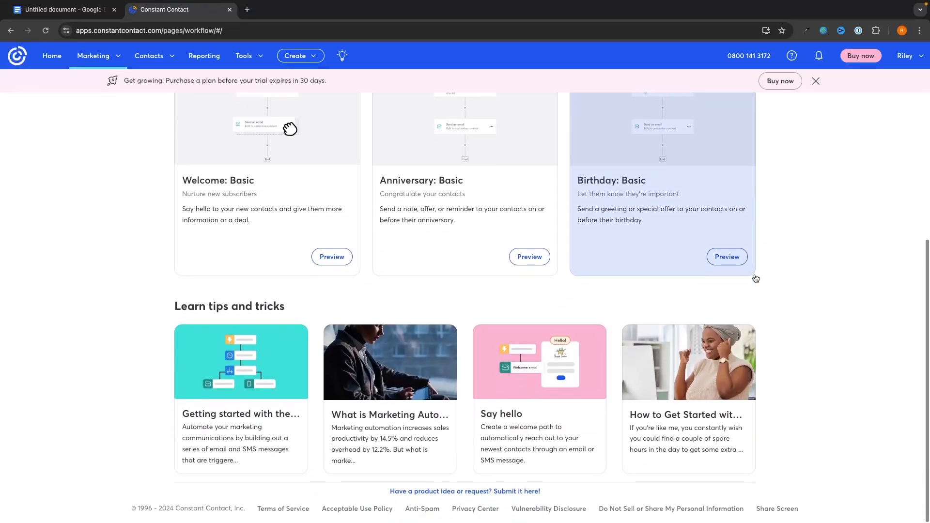
pyautogui.scroll(3, 754, 278)
# Step: Preview the Welcome, Anniversary and Birthday Basic path templates in turn
pyautogui.click(285, 257)
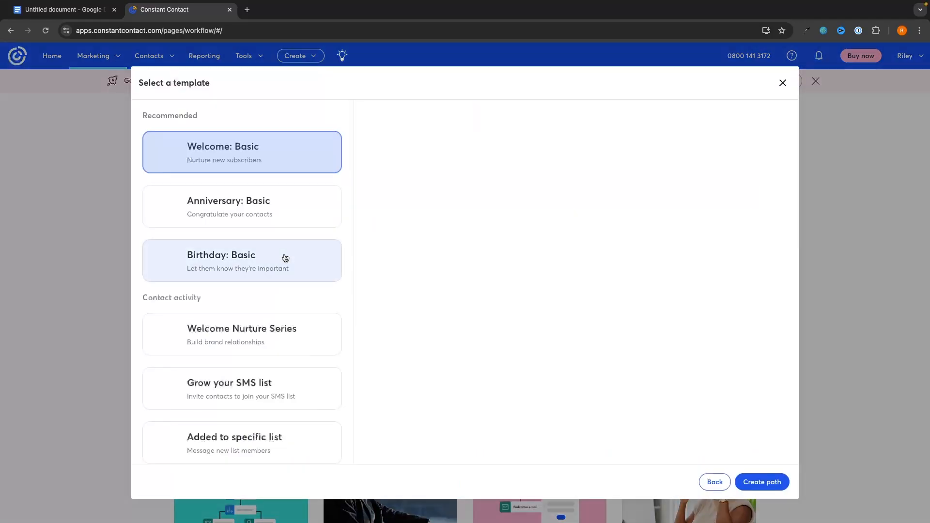
pyautogui.scroll(-1, 520, 277)
pyautogui.scroll(2, 520, 278)
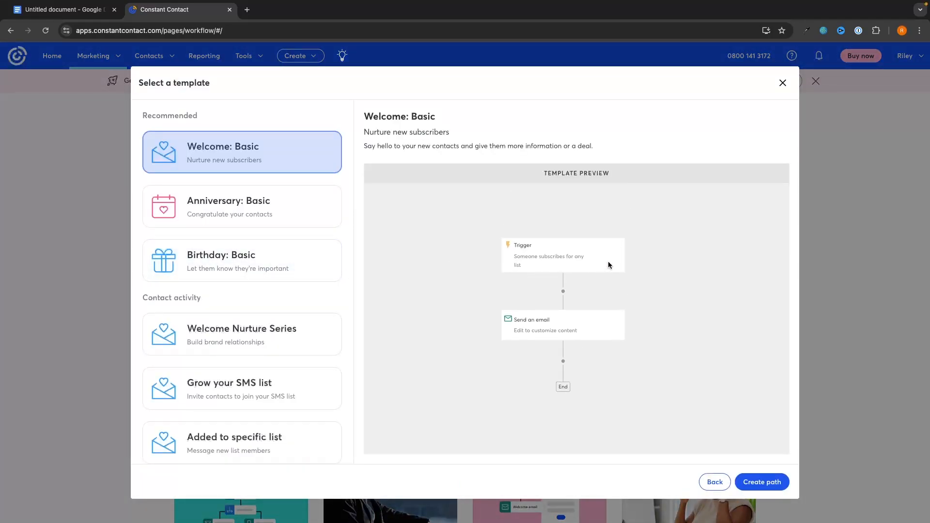
pyautogui.click(782, 83)
pyautogui.click(478, 285)
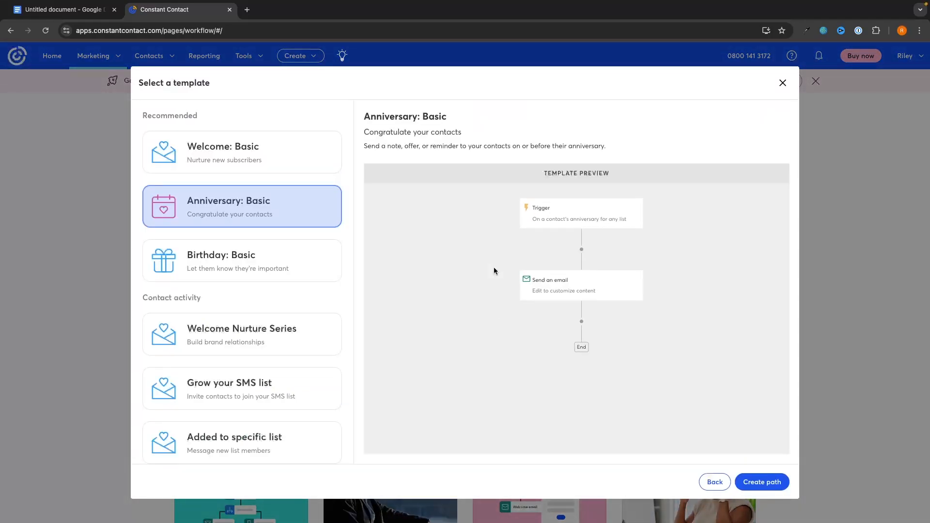
pyautogui.scroll(-1, 493, 270)
pyautogui.scroll(1, 493, 271)
pyautogui.click(782, 82)
pyautogui.click(679, 320)
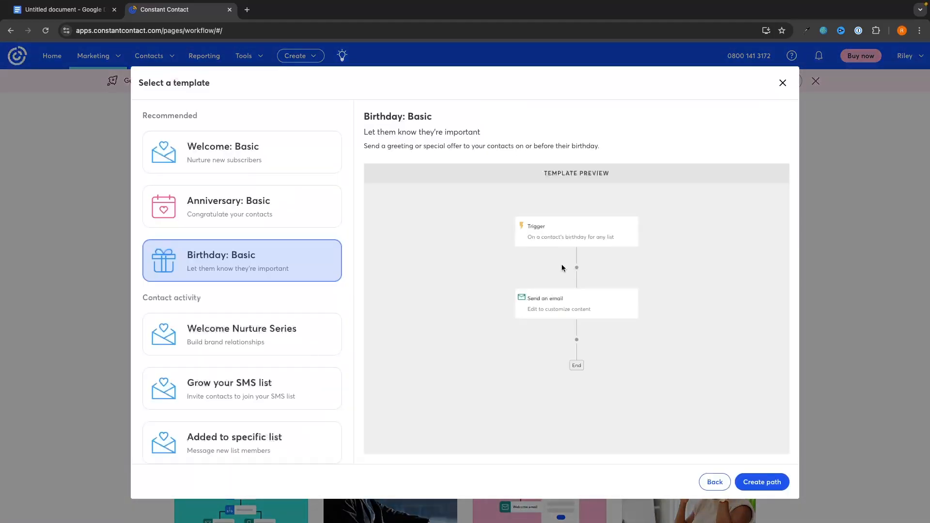
pyautogui.click(783, 83)
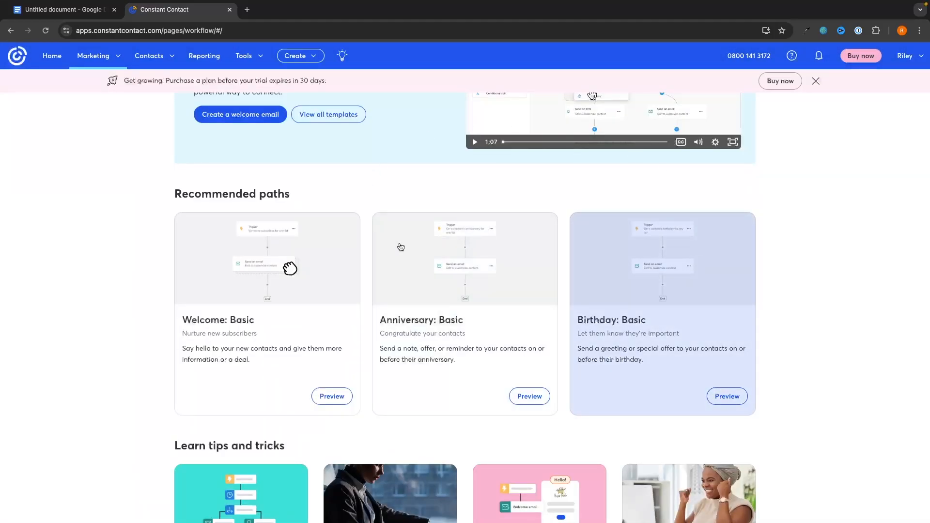
# Step: Start a new path with Create a welcome email
pyautogui.scroll(3, 514, 264)
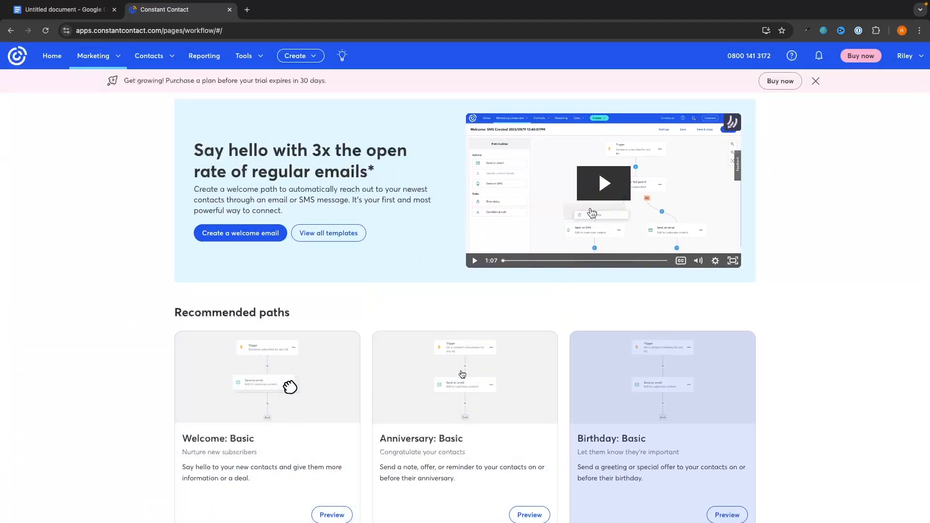
pyautogui.scroll(2, 504, 333)
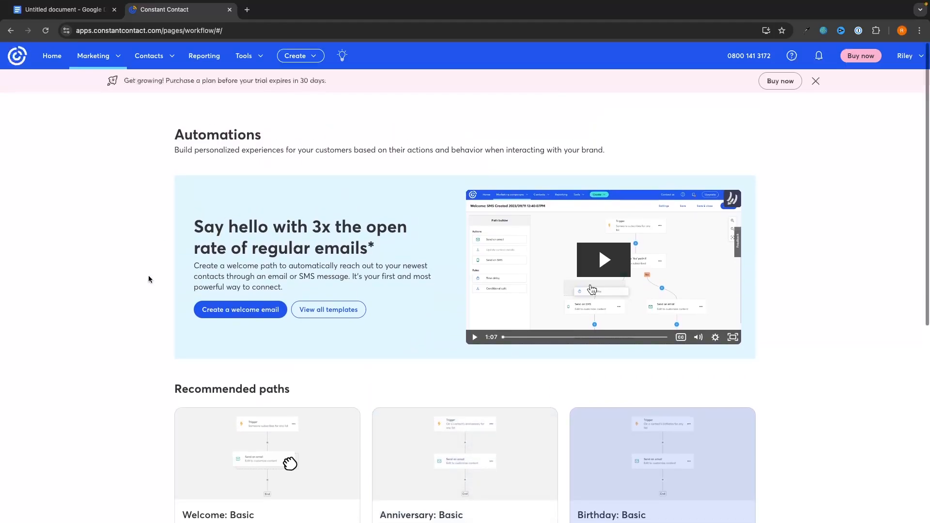
pyautogui.click(219, 315)
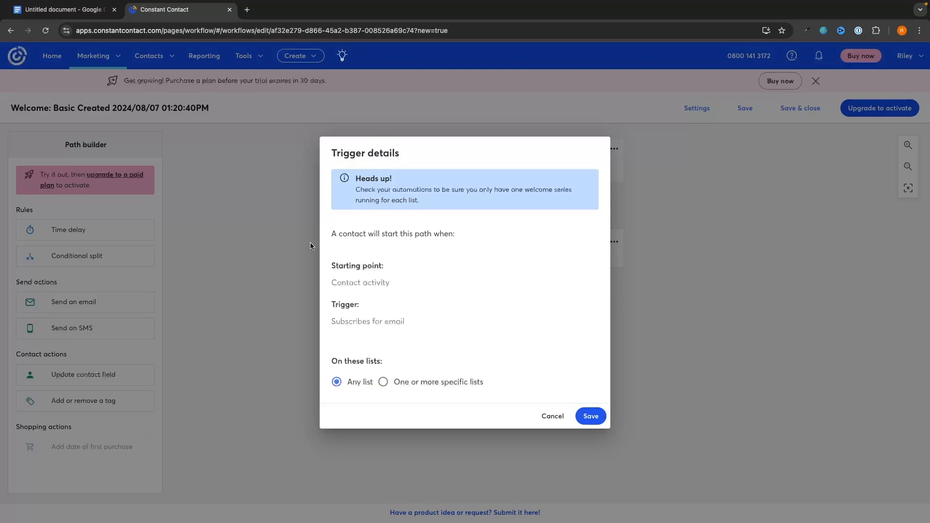
# Step: Keep the Welcome path trigger on subscribing to any list and save it
pyautogui.moveTo(338, 321); pyautogui.dragTo(408, 321)
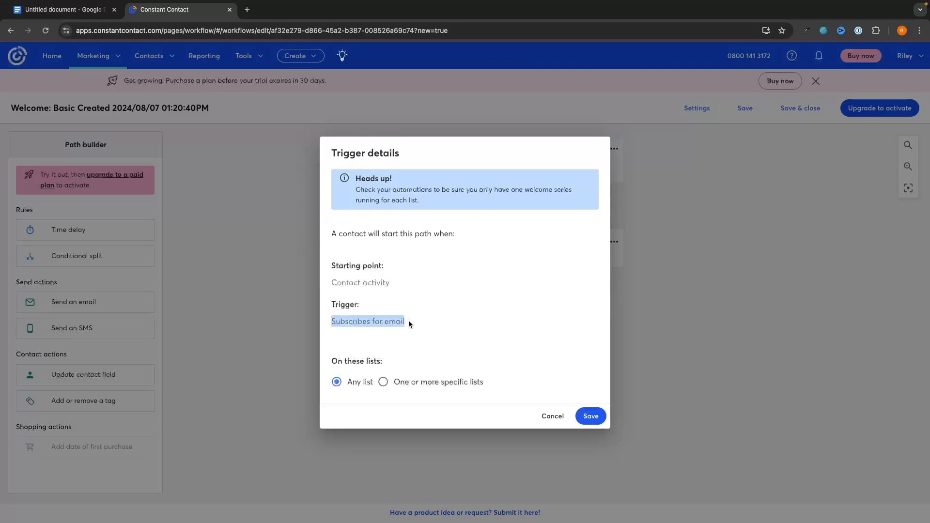
pyautogui.click(387, 322)
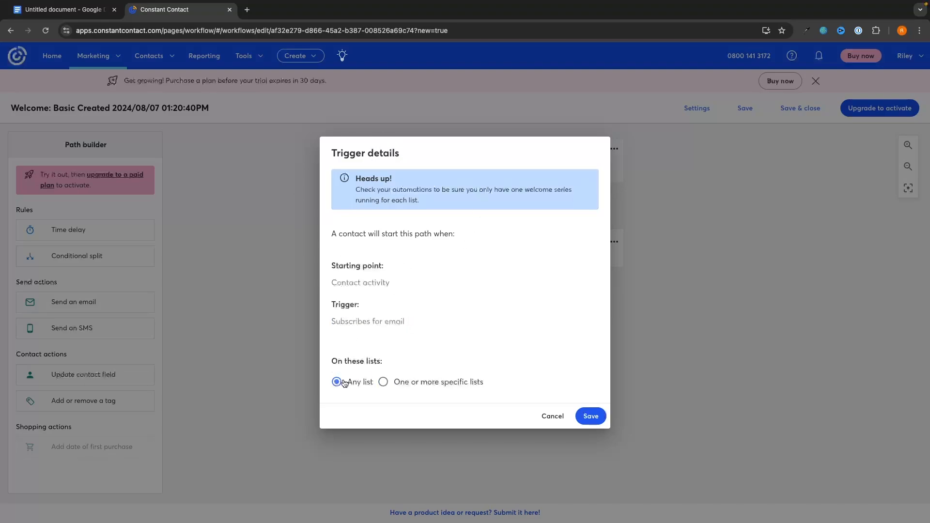
pyautogui.click(383, 382)
pyautogui.click(390, 393)
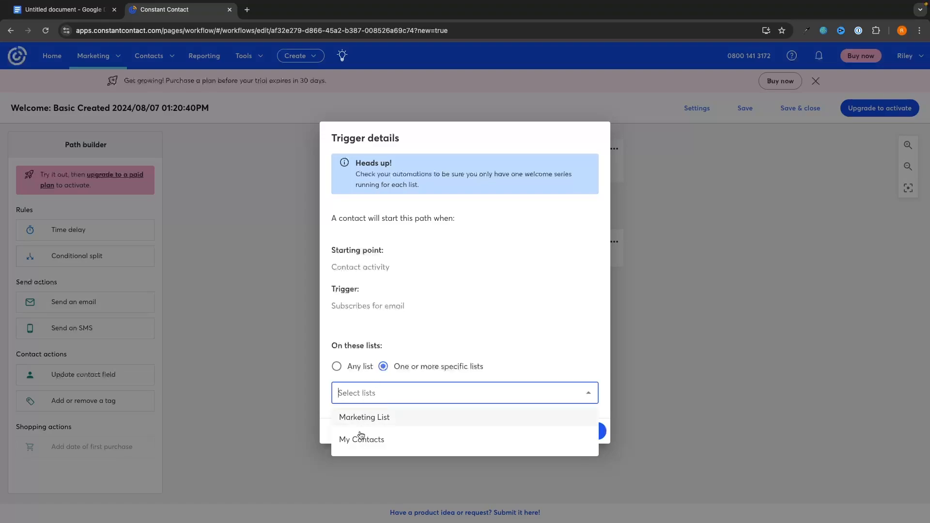
pyautogui.click(361, 366)
pyautogui.click(586, 419)
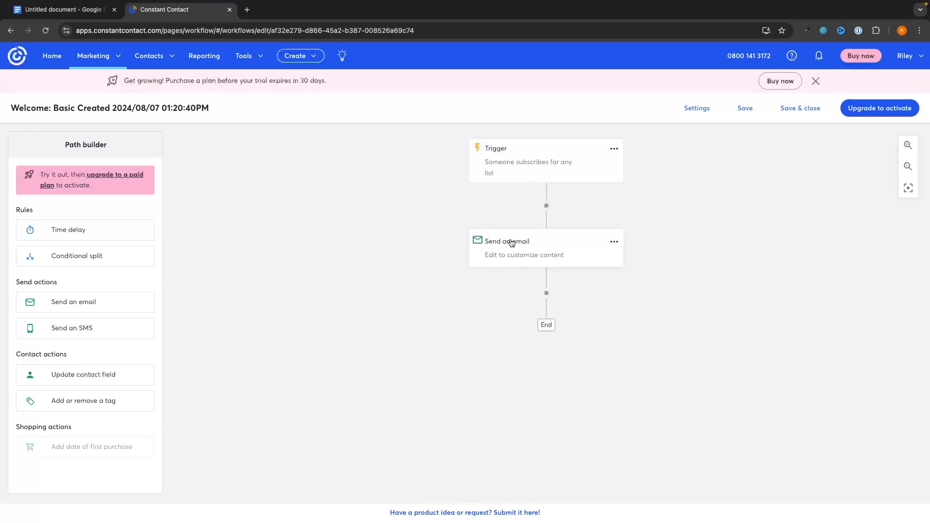
# Step: Replace the Send an email step with a fresh one between Trigger and End
pyautogui.click(614, 241)
pyautogui.click(638, 268)
pyautogui.click(590, 312)
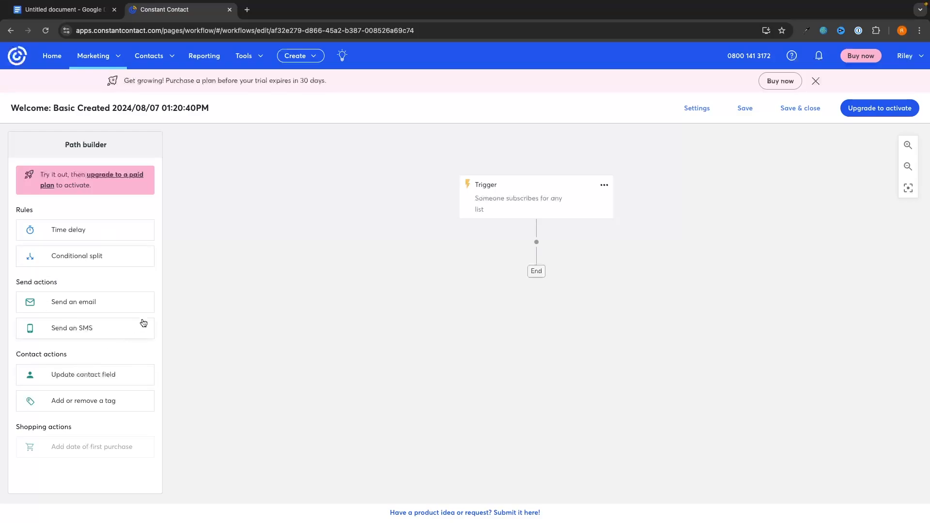
pyautogui.moveTo(32, 304); pyautogui.dragTo(539, 245)
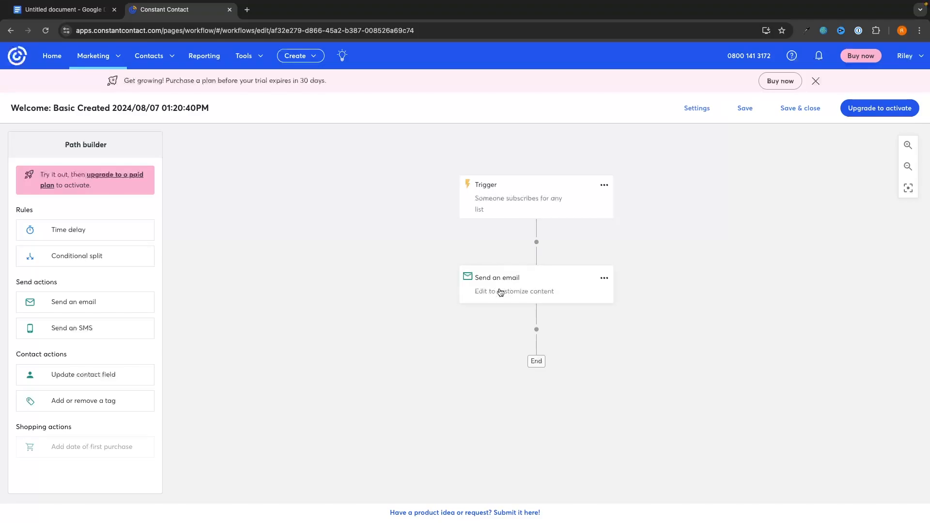
# Step: Create a new email named Test for this step
pyautogui.click(605, 281)
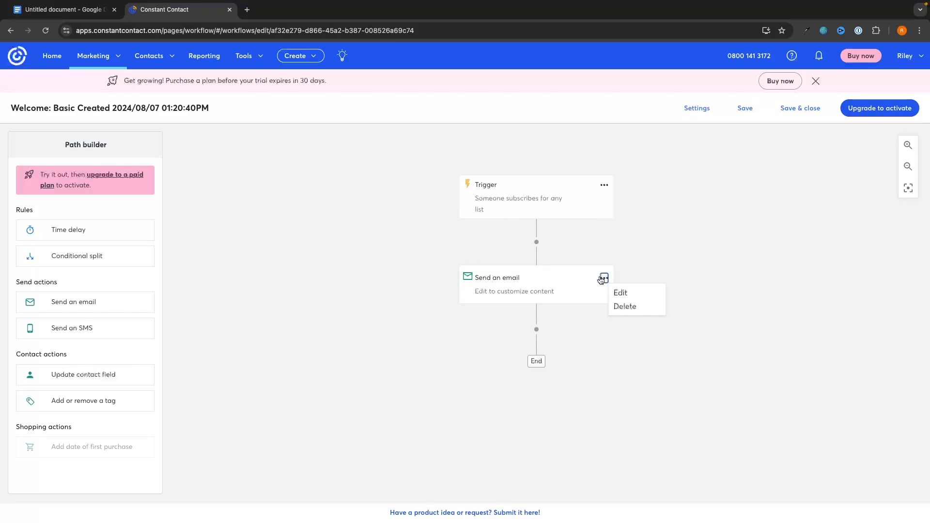
pyautogui.click(627, 294)
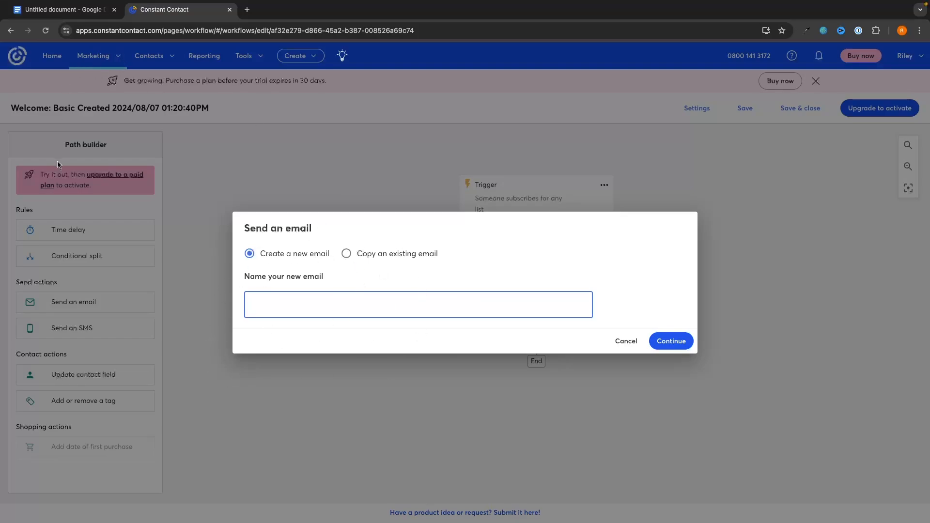
pyautogui.click(381, 260)
pyautogui.click(341, 297)
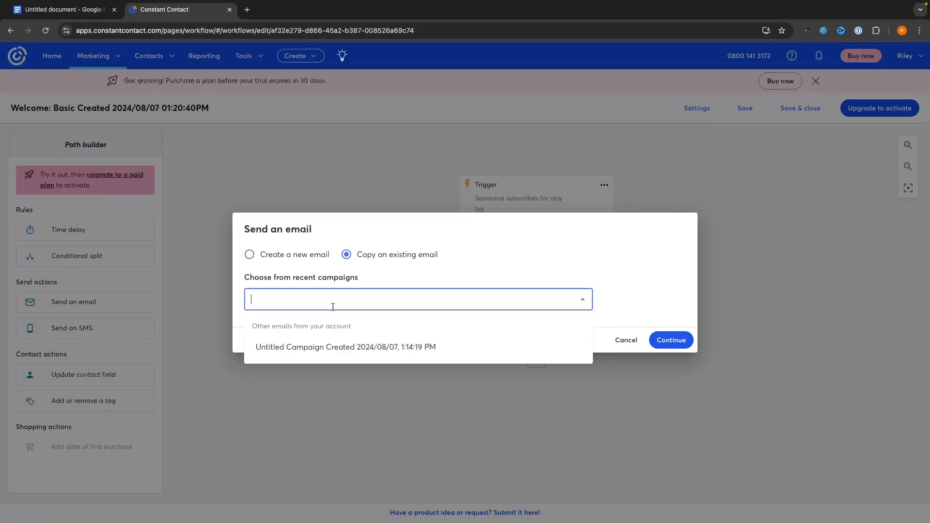
pyautogui.click(318, 349)
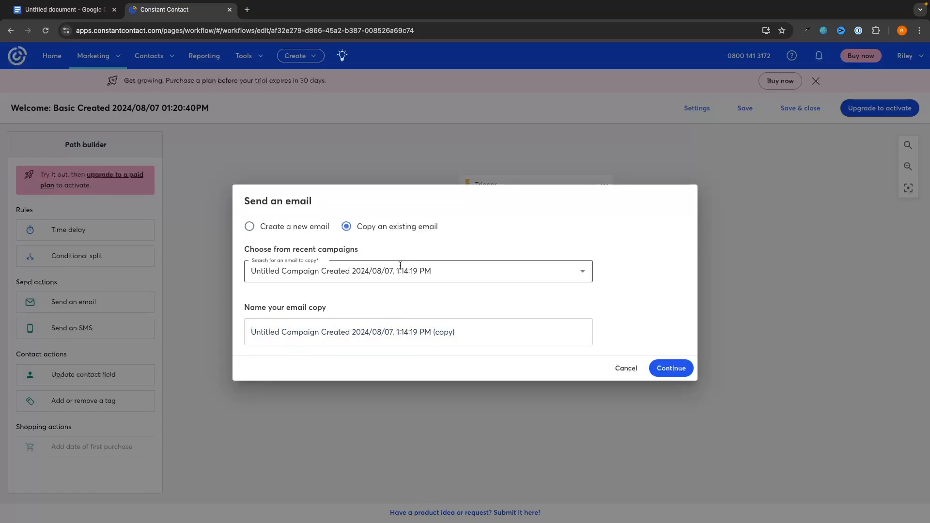
pyautogui.click(280, 227)
pyautogui.click(322, 274)
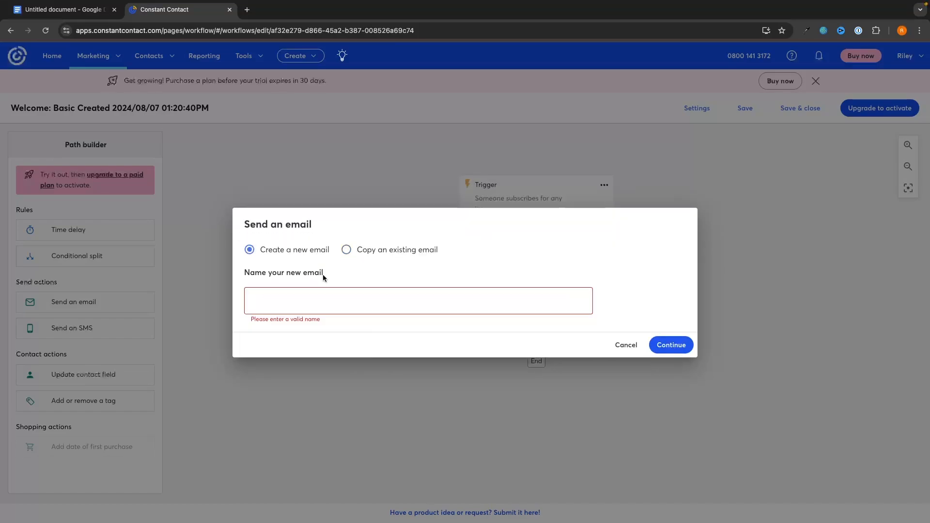
pyautogui.click(298, 307)
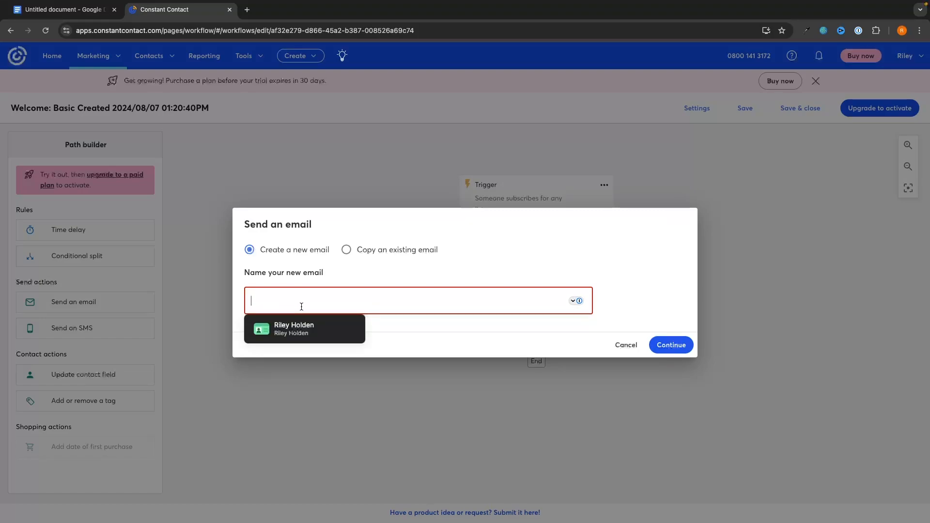
pyautogui.write('Test')
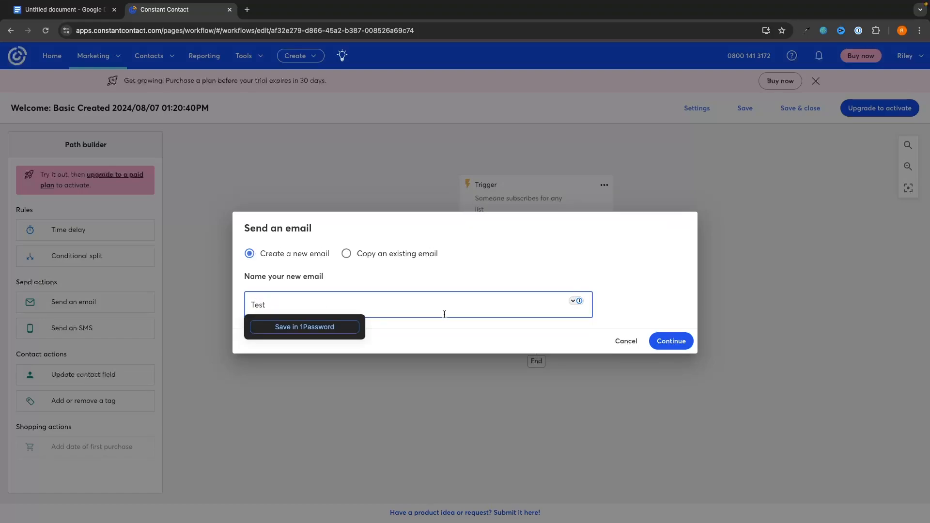
pyautogui.click(623, 278)
pyautogui.click(680, 341)
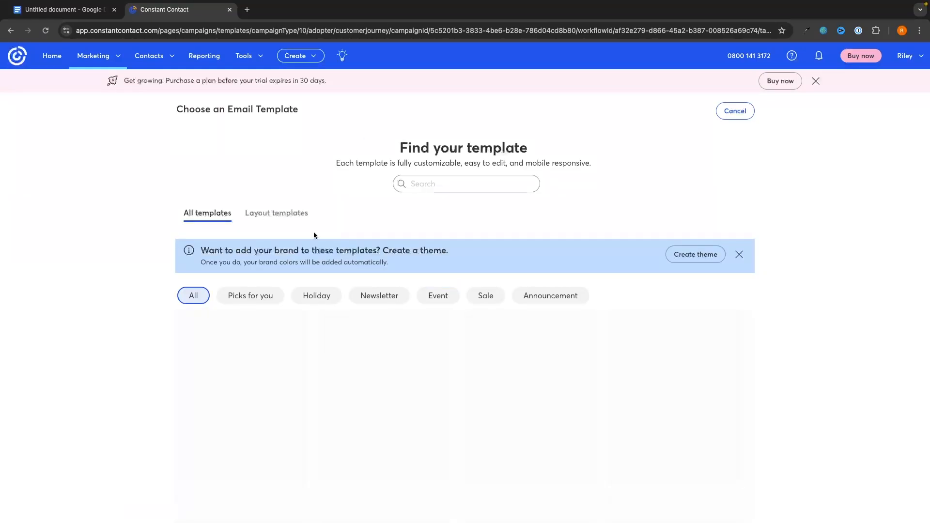
# Step: Build the Test email from the AAPI Heritage Month 2 template and save it
pyautogui.scroll(-1, 387, 382)
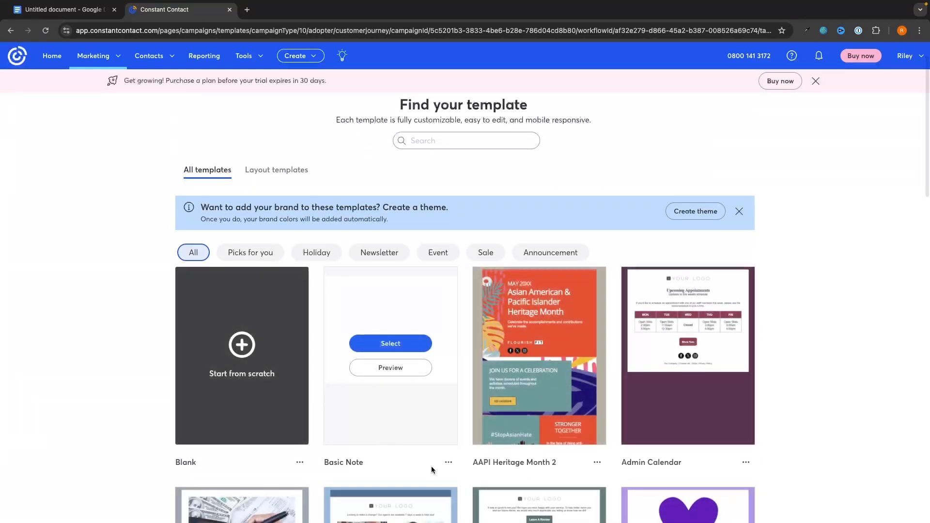
pyautogui.click(544, 345)
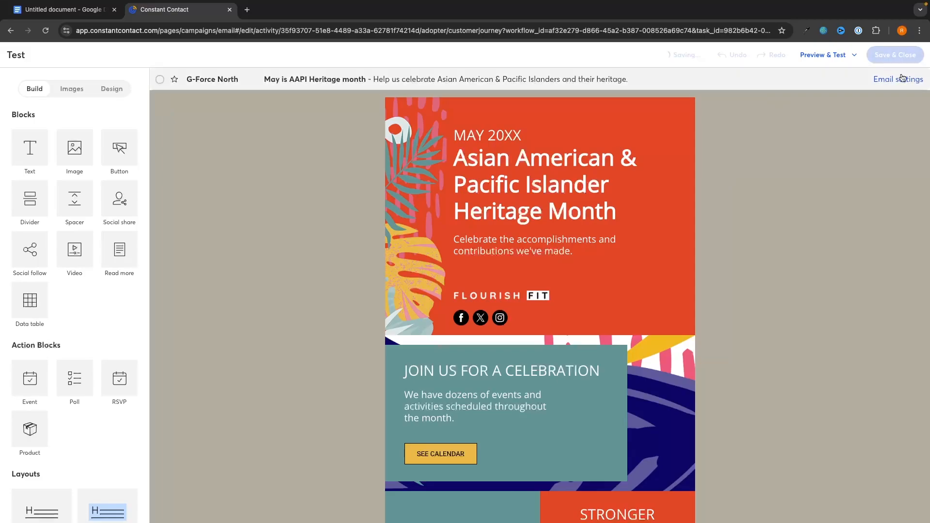
pyautogui.click(892, 55)
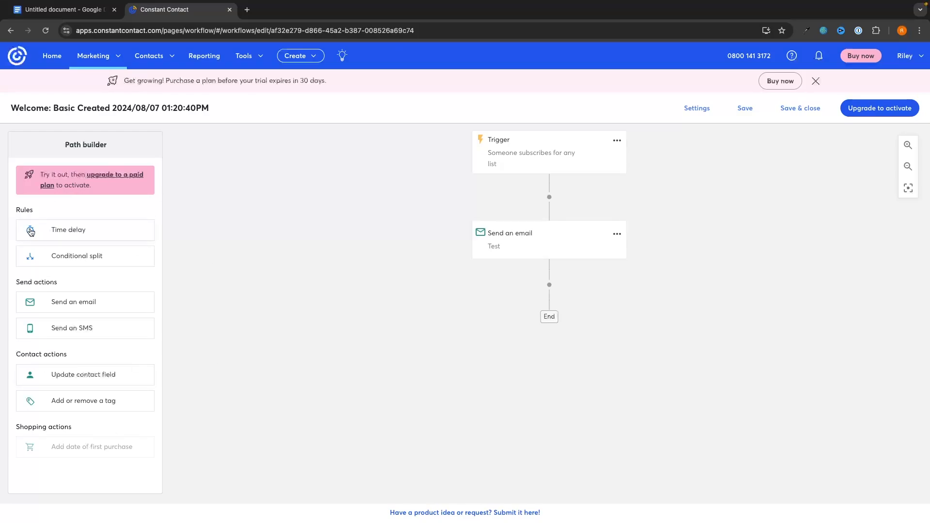
# Step: Add a 1-day time delay after the Test email
pyautogui.moveTo(55, 232); pyautogui.dragTo(556, 289)
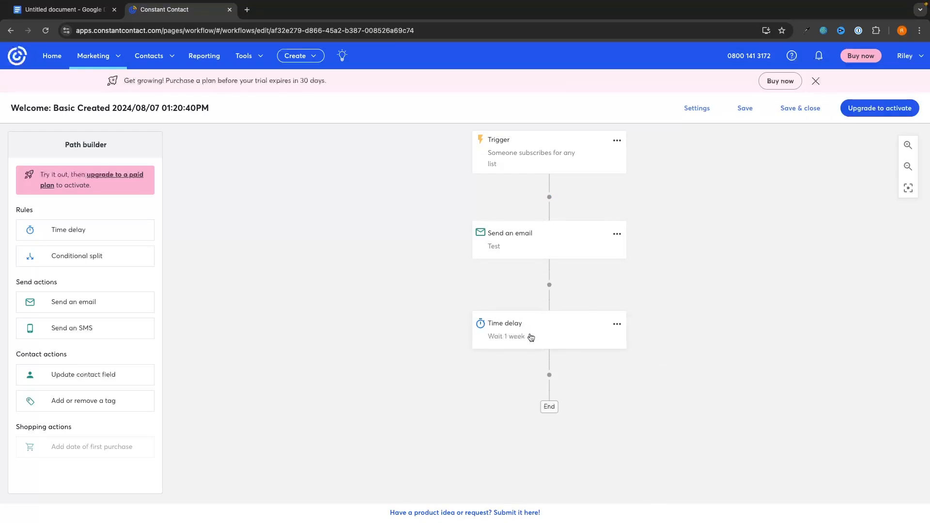
pyautogui.click(617, 325)
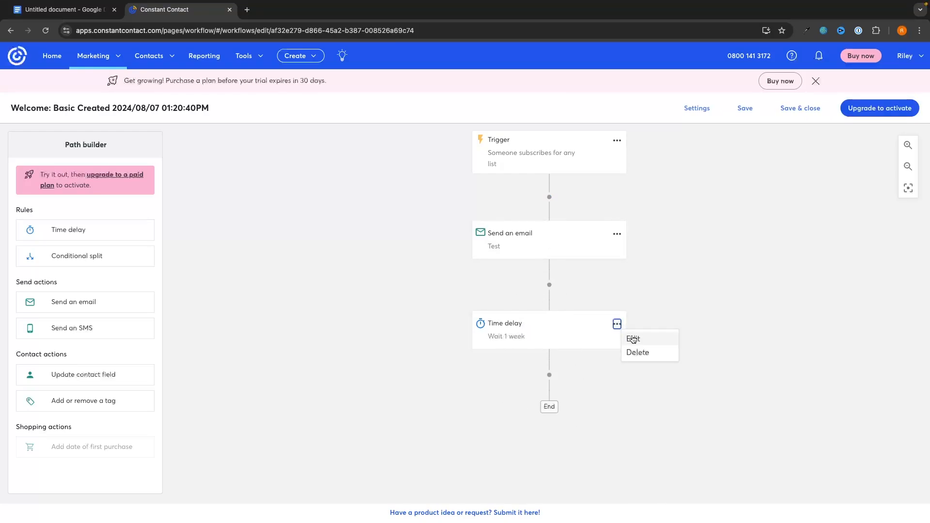
pyautogui.click(632, 338)
pyautogui.moveTo(411, 289); pyautogui.dragTo(361, 290)
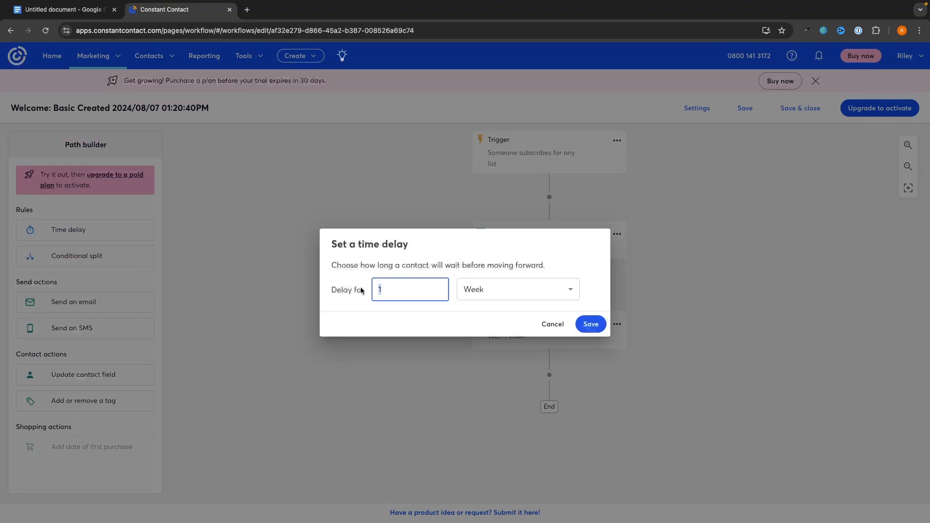
pyautogui.click(467, 288)
pyautogui.click(473, 351)
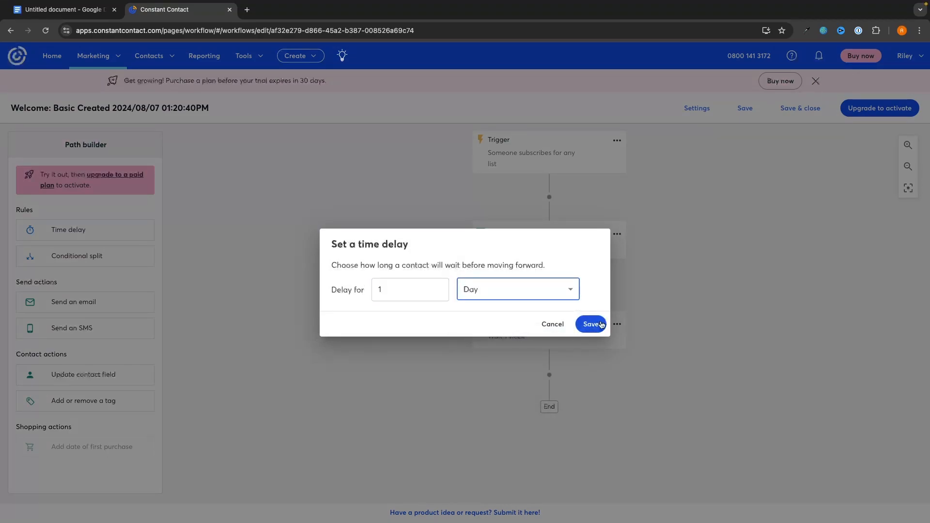
pyautogui.click(600, 326)
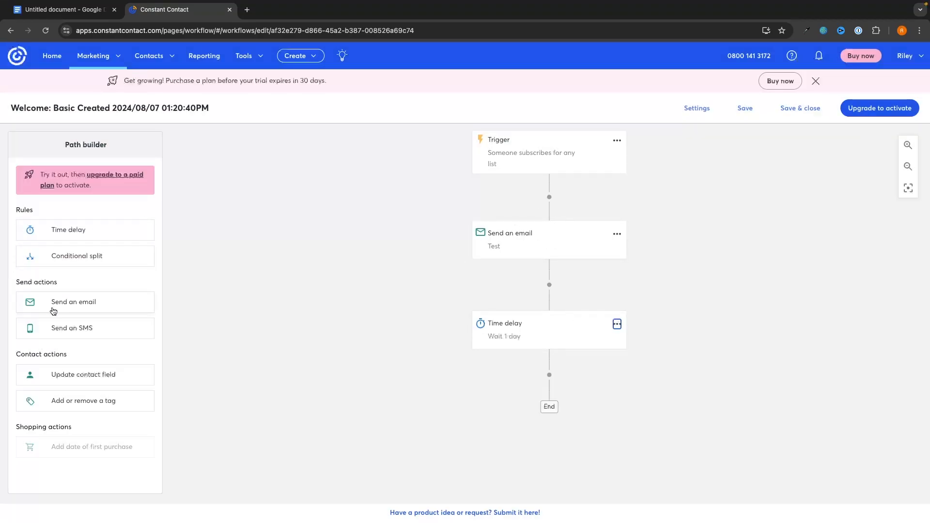
# Step: Add a second Send an email step after the delay
pyautogui.moveTo(48, 309); pyautogui.dragTo(504, 388)
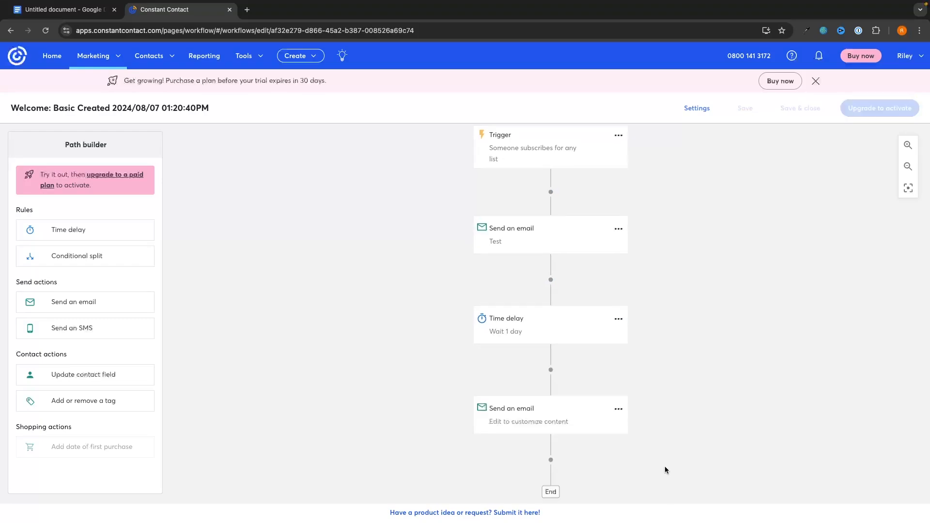
pyautogui.click(619, 408)
pyautogui.moveTo(677, 361); pyautogui.dragTo(676, 351)
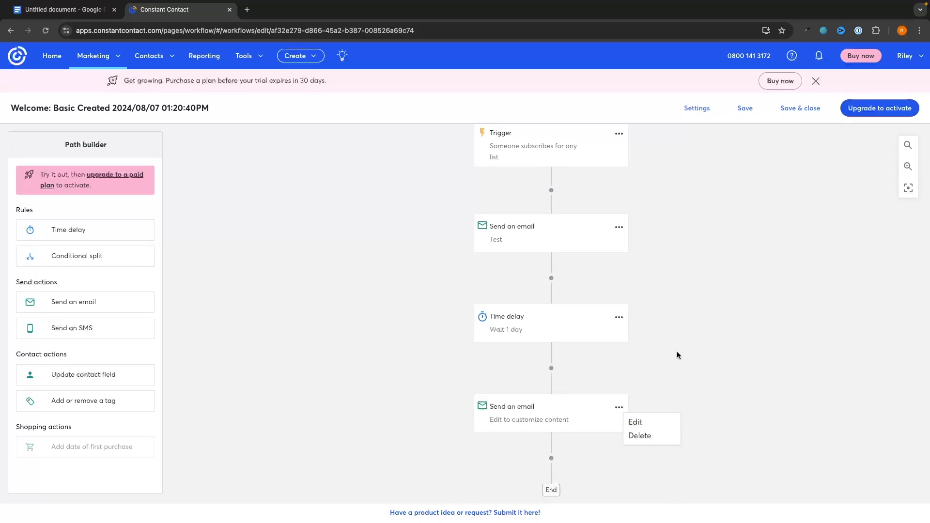
pyautogui.click(684, 325)
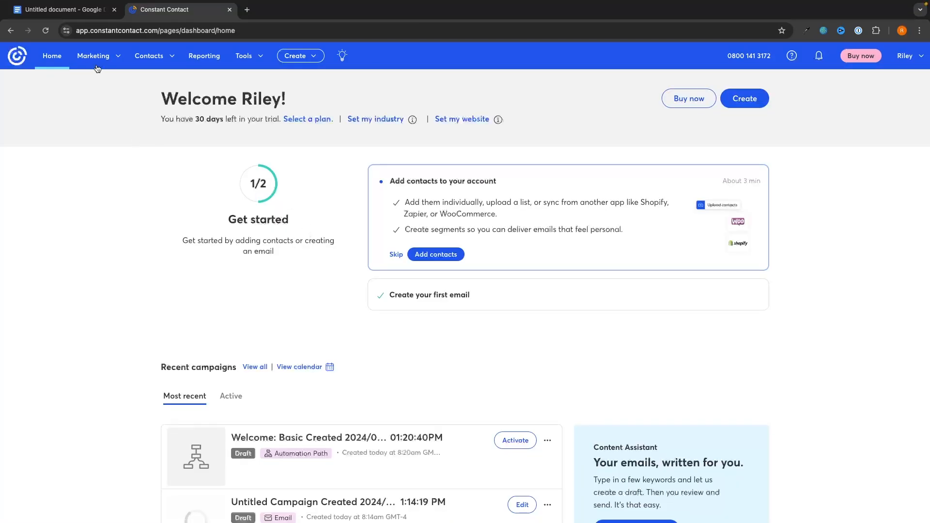
# Step: In Marketing > Landing pages, create a new Sign-up Landing Page
pyautogui.click(99, 51)
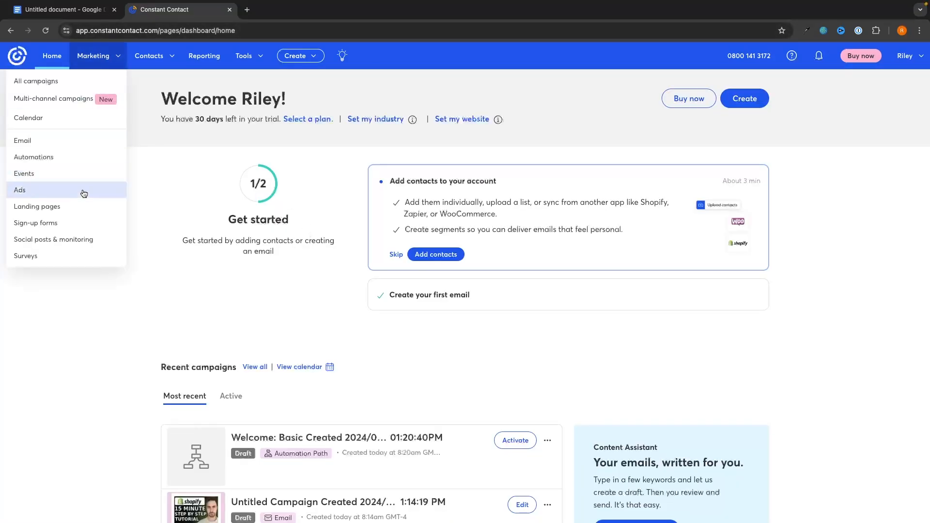
pyautogui.click(38, 209)
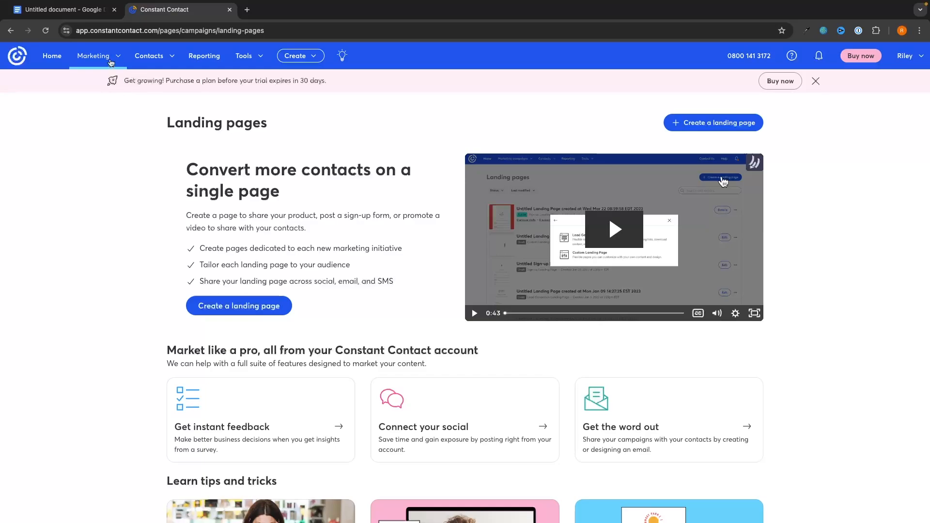
pyautogui.moveTo(155, 59)
pyautogui.click(256, 310)
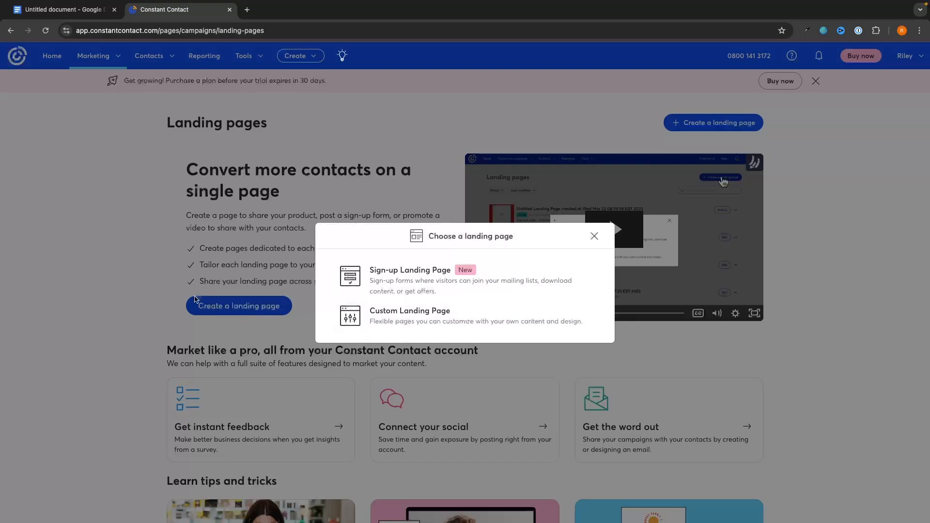
pyautogui.click(416, 272)
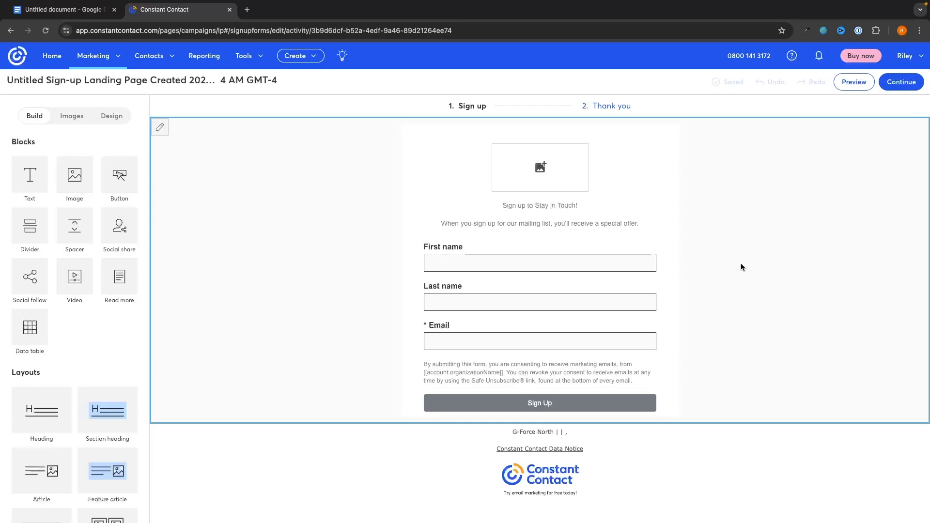
# Step: Replace the placeholder image with the ebook cover picture from the library
pyautogui.click(546, 166)
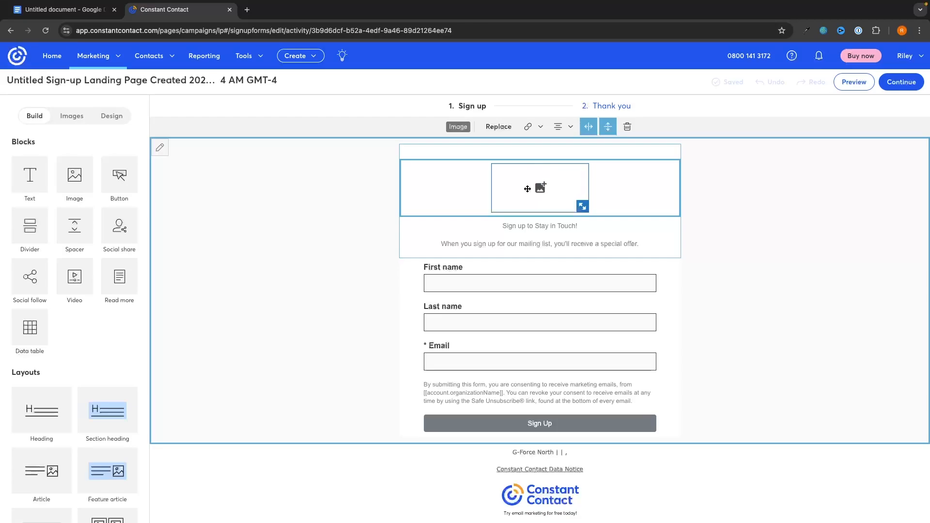
pyautogui.click(498, 127)
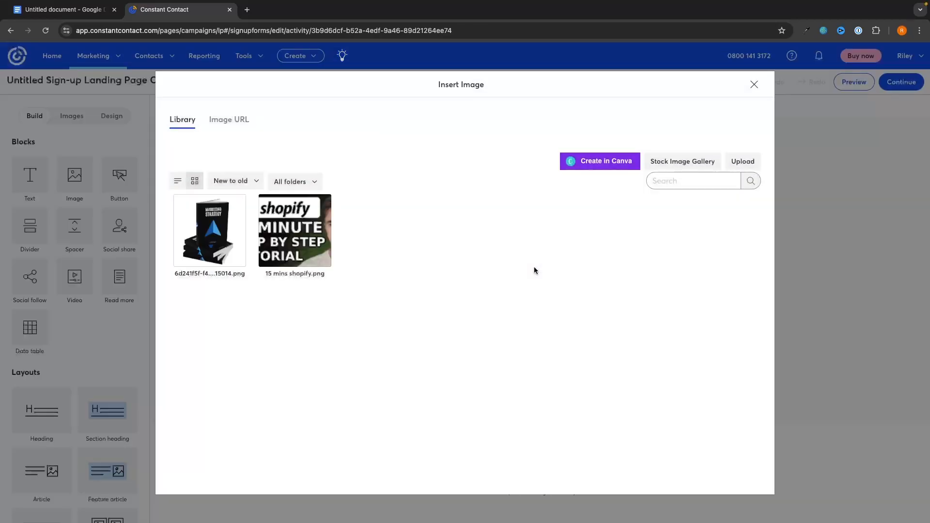
pyautogui.moveTo(225, 229)
pyautogui.click(196, 222)
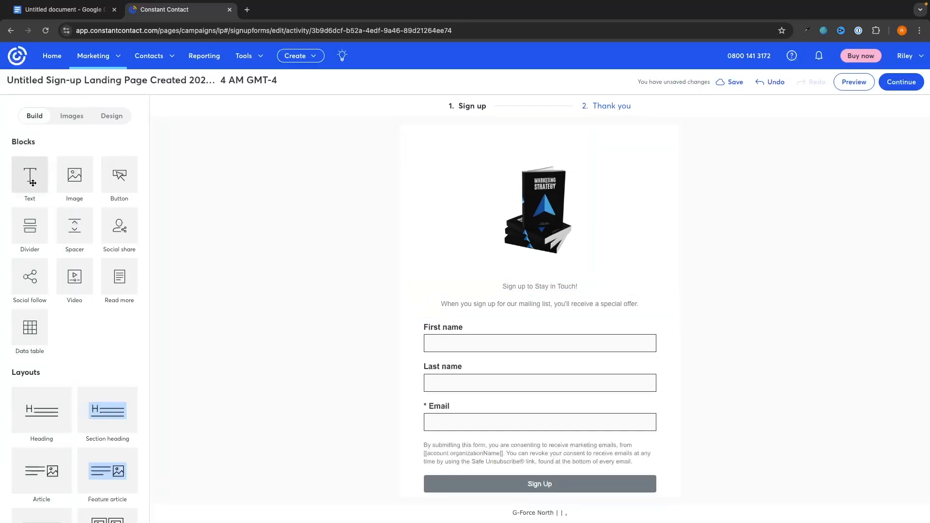
# Step: Add a 'Get Your Free Marketing Ebook' text block above the form, sized to fit one line
pyautogui.moveTo(30, 176); pyautogui.dragTo(476, 132)
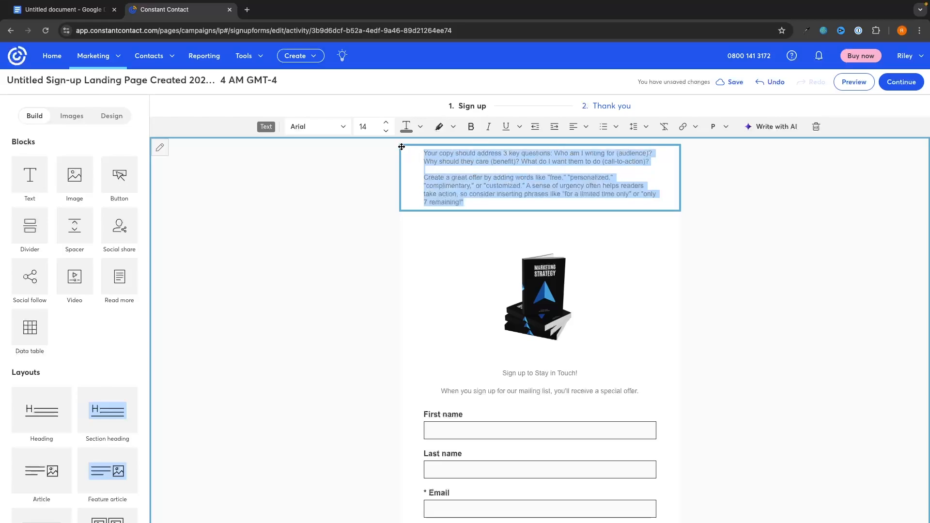
pyautogui.write('Get Your Free Ma')
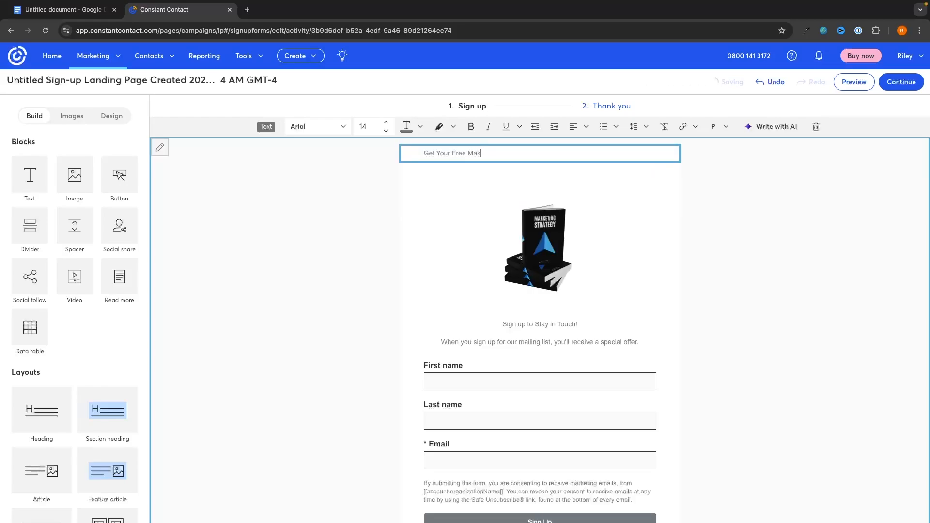
pyautogui.write('rketing Ebooks')
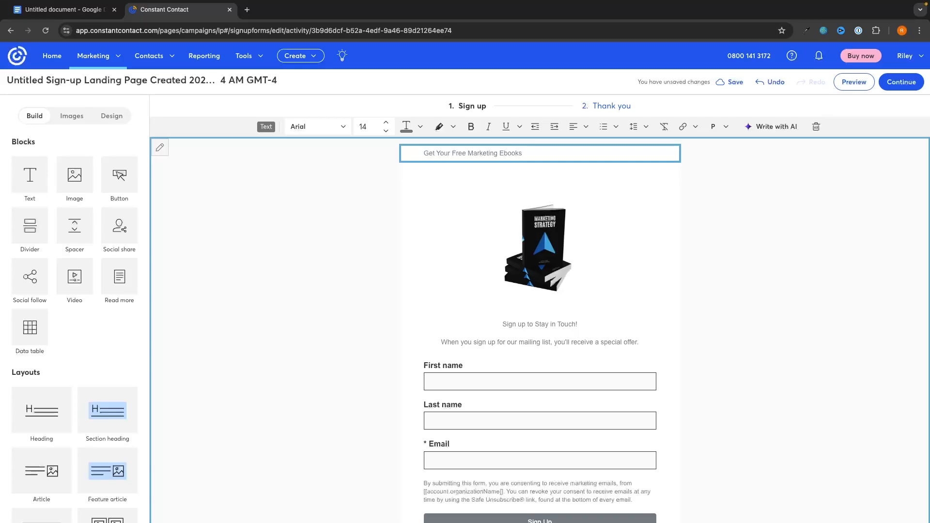
pyautogui.moveTo(520, 154); pyautogui.dragTo(423, 154)
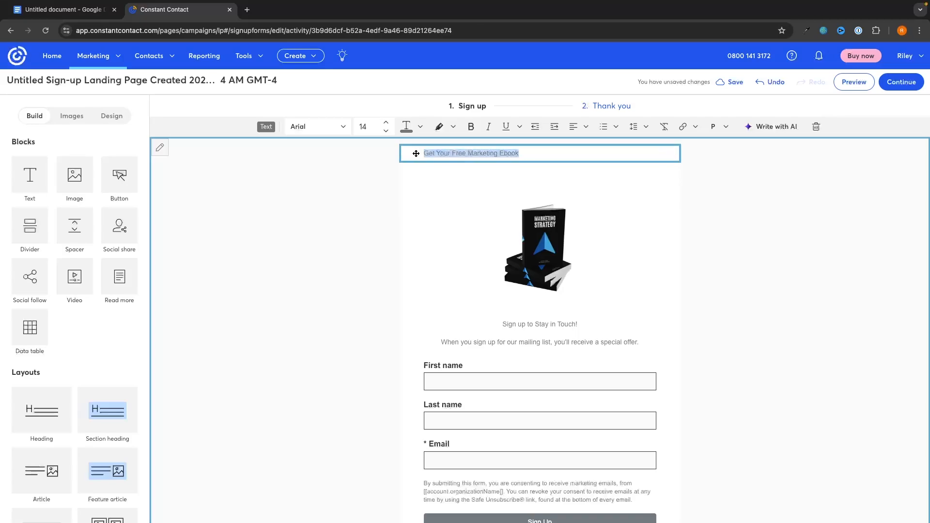
pyautogui.click(386, 122)
pyautogui.click(386, 123)
pyautogui.click(386, 123)
pyautogui.click(386, 123)
pyautogui.click(386, 122)
pyautogui.click(387, 122)
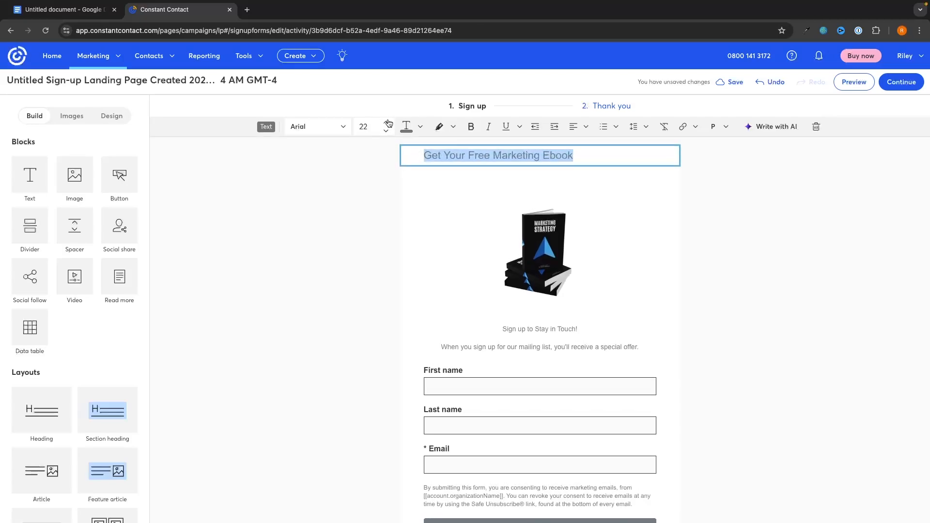
pyautogui.click(387, 122)
pyautogui.click(388, 122)
pyautogui.click(387, 131)
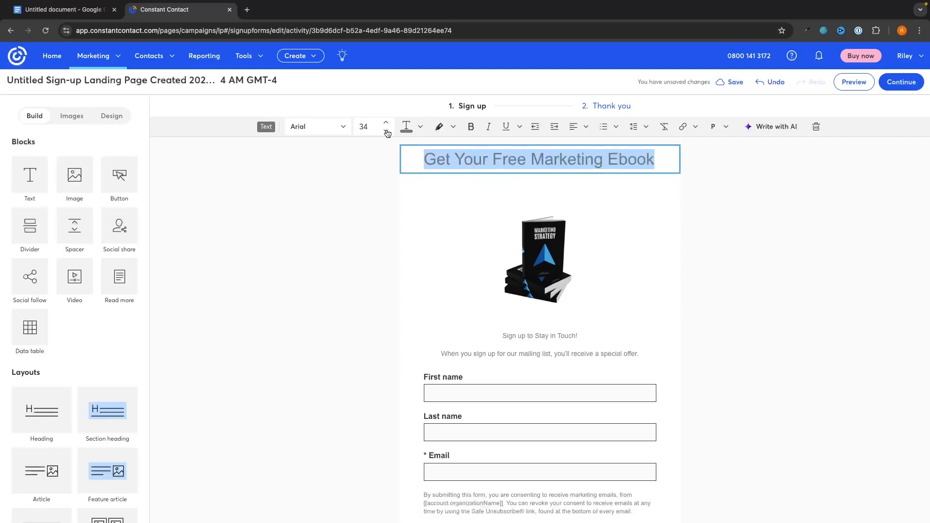
pyautogui.click(386, 130)
pyautogui.click(386, 130)
pyautogui.click(387, 130)
# Step: Centre the heading and make it blue and bold
pyautogui.click(575, 128)
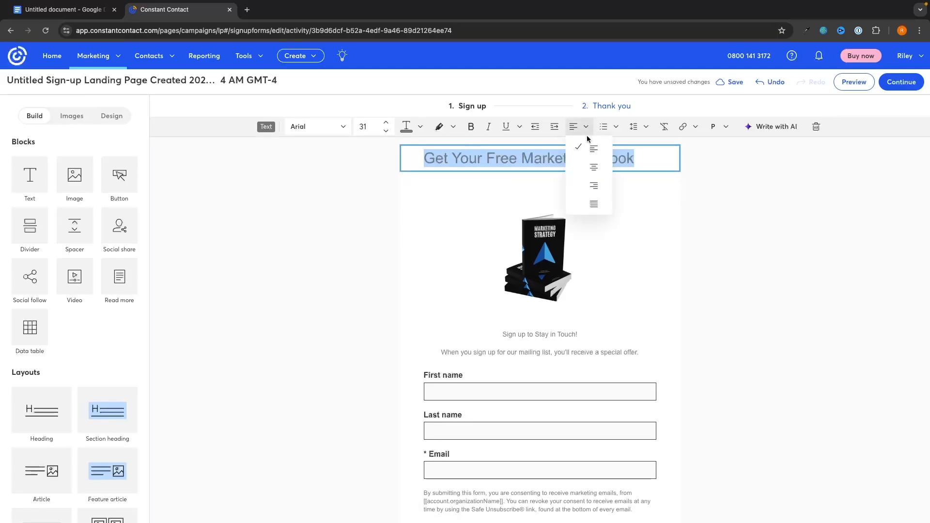
pyautogui.click(594, 164)
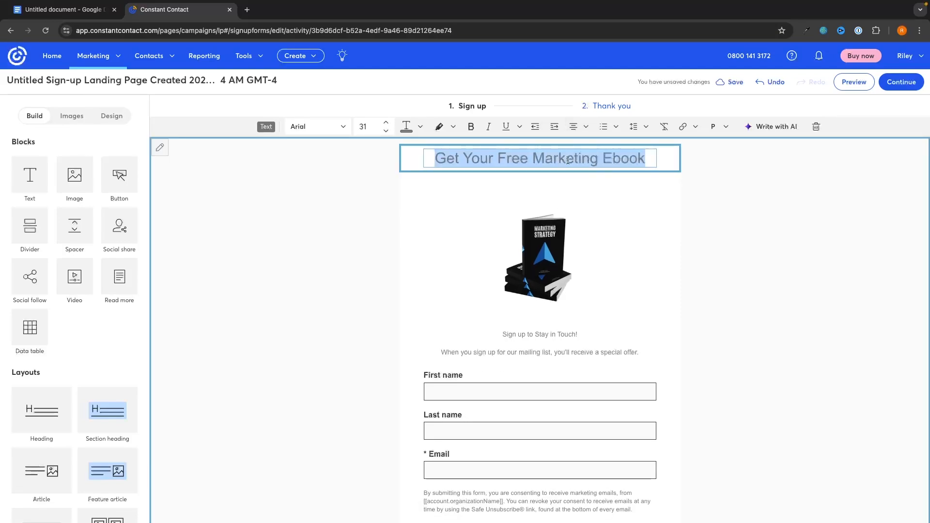
pyautogui.click(407, 127)
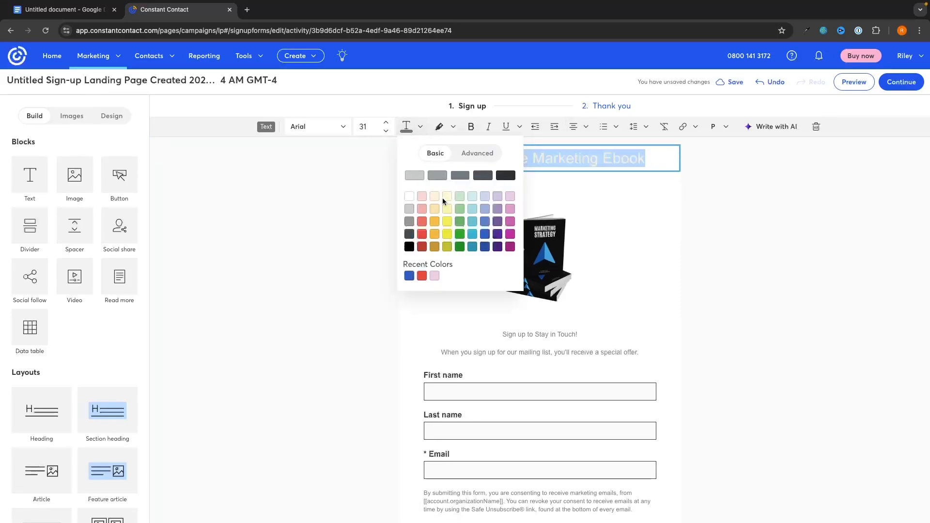
pyautogui.click(485, 233)
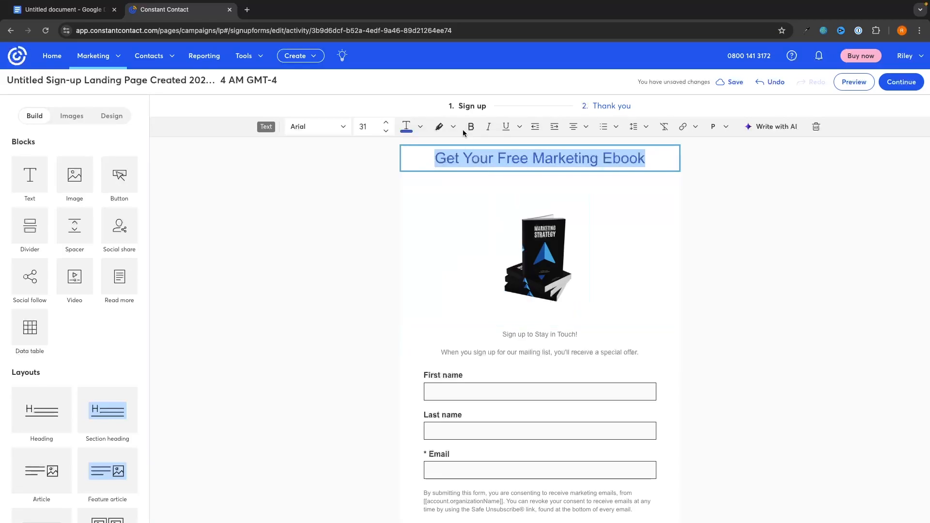
pyautogui.hotkey('ctrl', 'b')
pyautogui.click(771, 286)
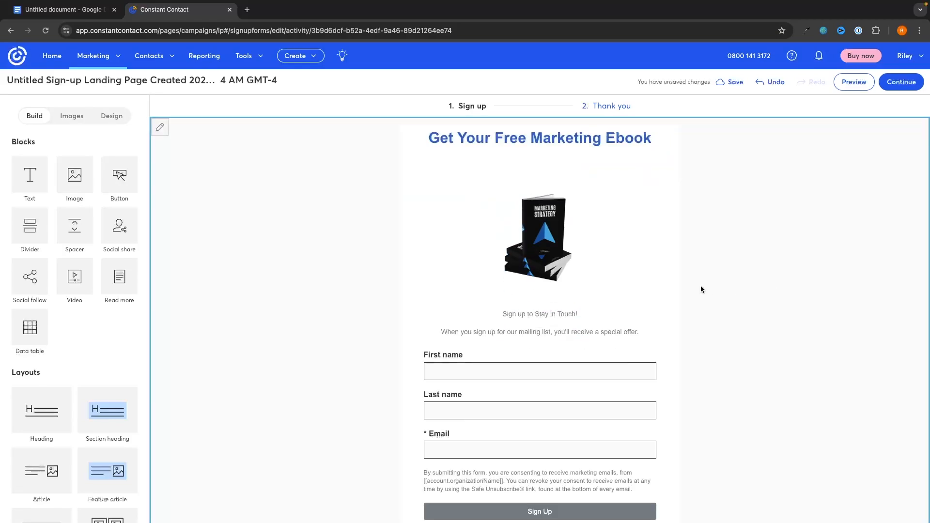
# Step: Delete the 'Sign up to Stay in Touch!' line and paste the ebook prompt over the offer line
pyautogui.click(623, 315)
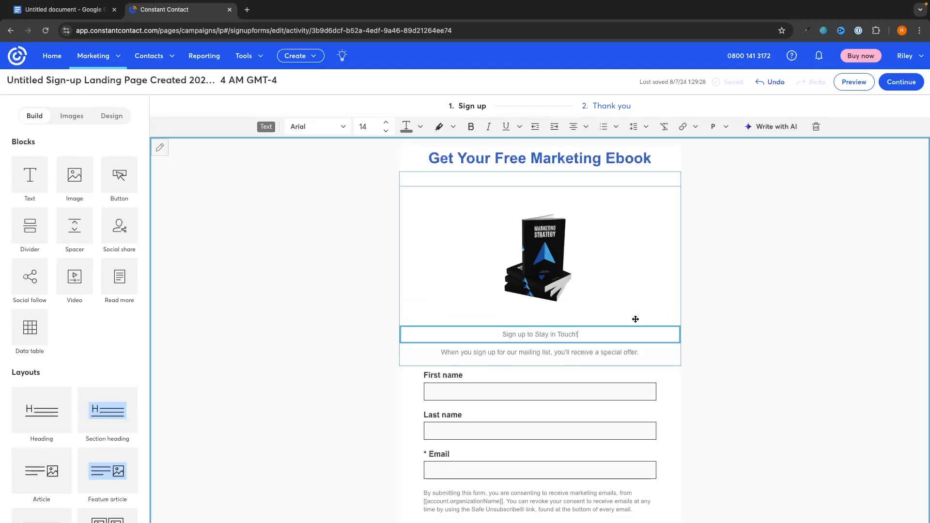
pyautogui.click(816, 127)
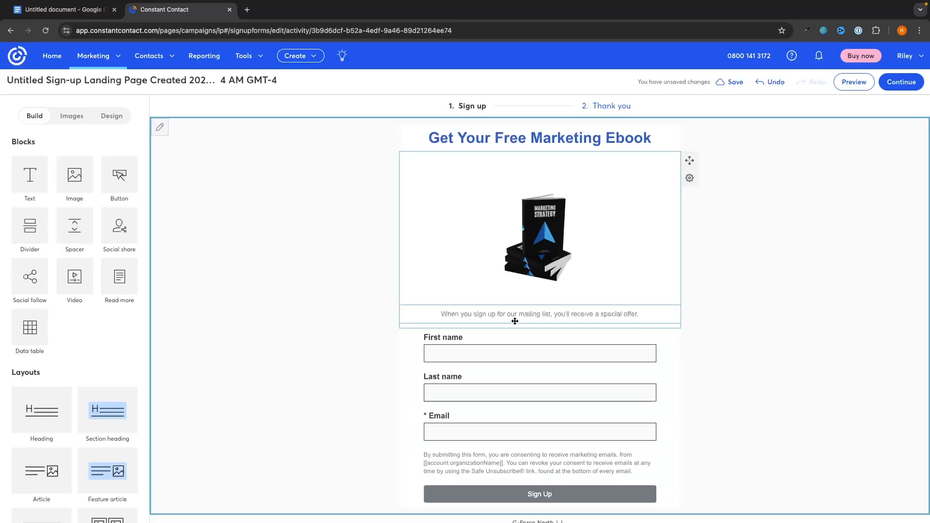
pyautogui.tripleClick(511, 334)
pyautogui.write('Enter your email below and i will send your ebook to your emai')
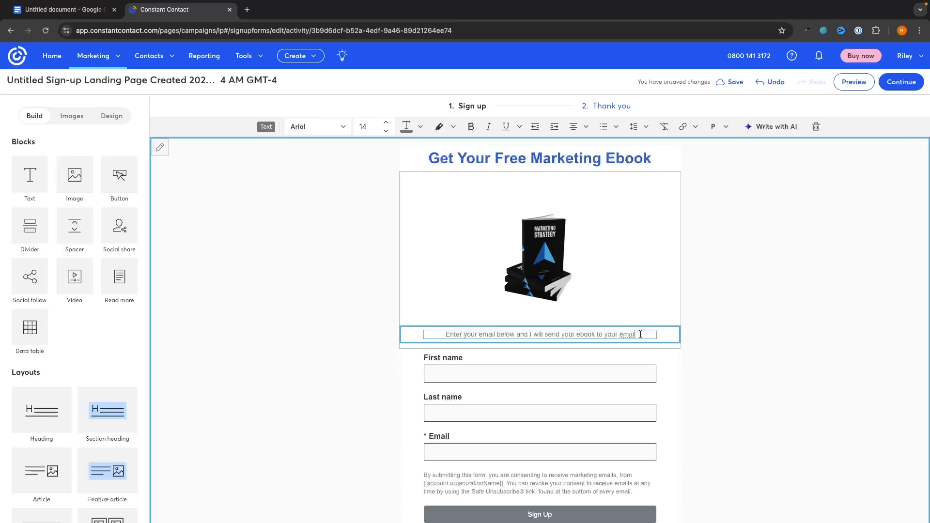
# Step: Set the ebook prompt line to font size 17
pyautogui.moveTo(639, 333); pyautogui.dragTo(433, 336)
pyautogui.click(386, 122)
pyautogui.click(386, 122)
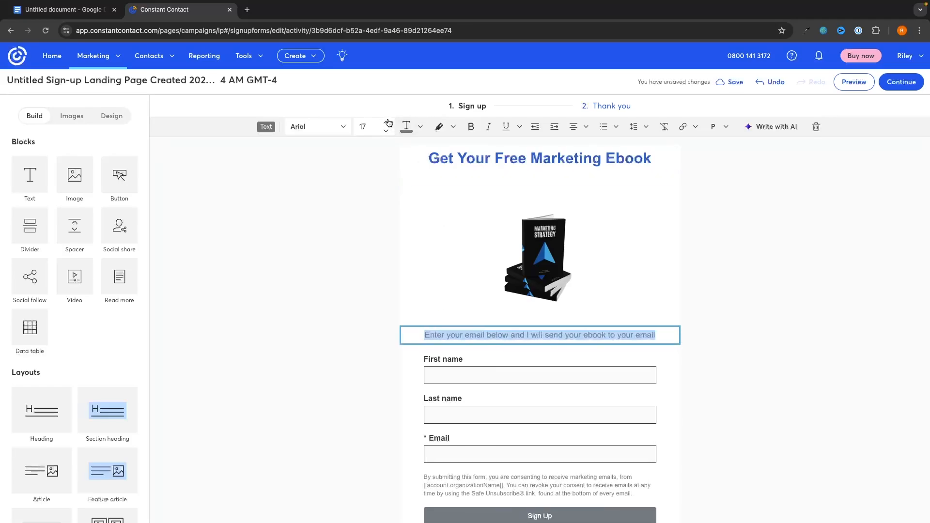
pyautogui.click(386, 122)
pyautogui.click(387, 122)
pyautogui.click(388, 131)
pyautogui.click(373, 313)
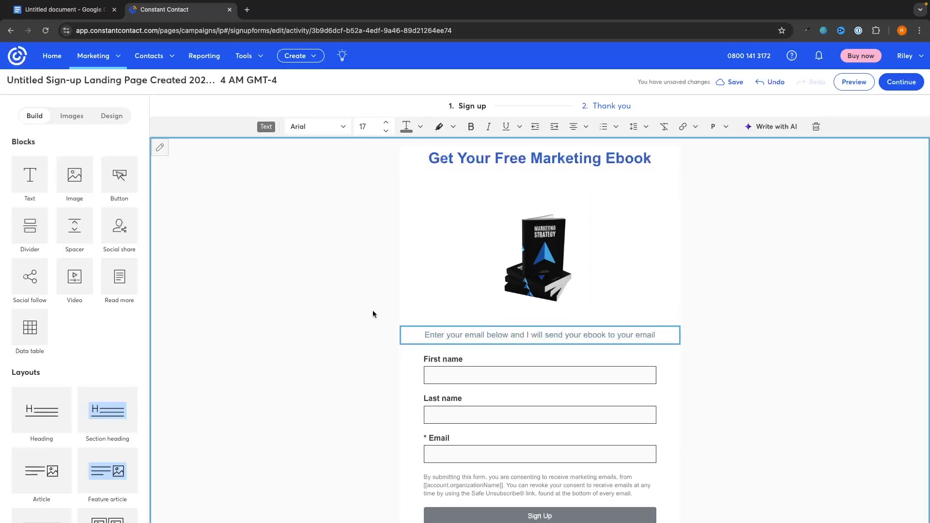
pyautogui.scroll(-1, 320, 375)
pyautogui.click(533, 386)
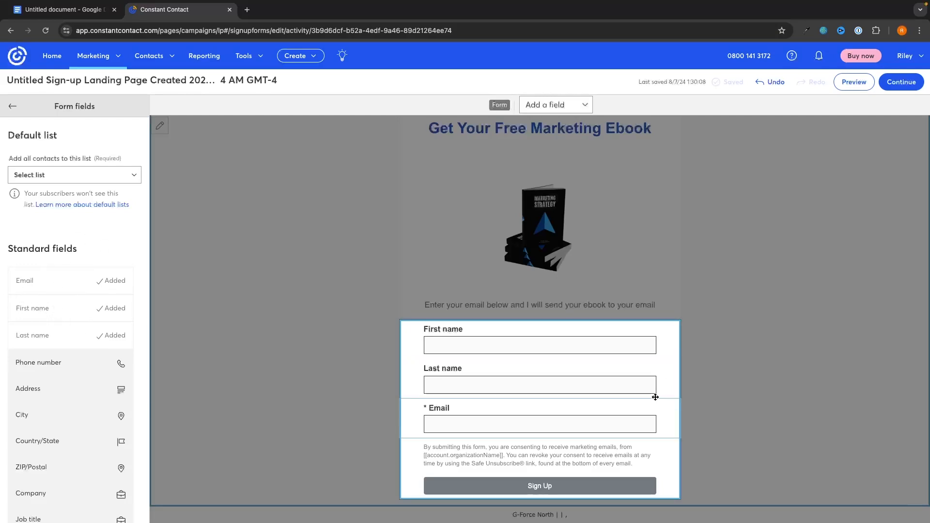
# Step: Delete the Last name field from the sign-up form and continue to Page settings
pyautogui.click(656, 372)
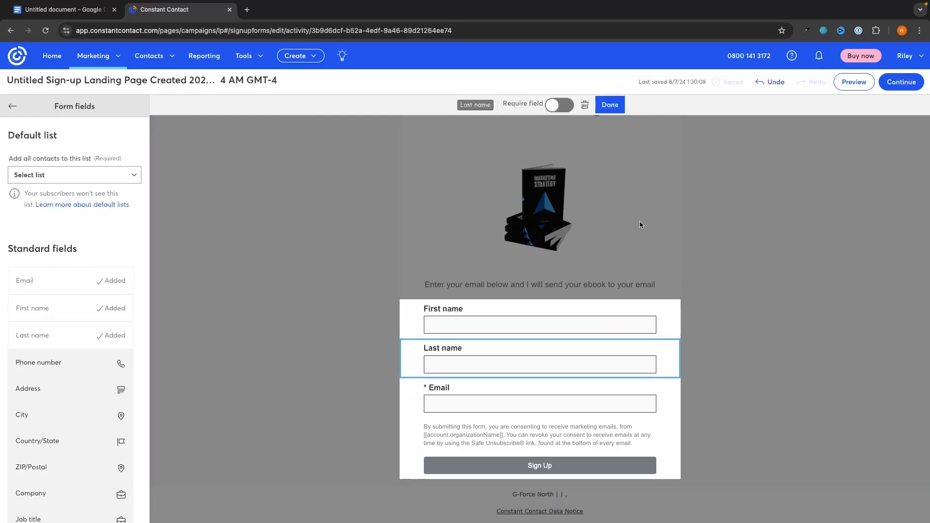
pyautogui.click(584, 105)
pyautogui.scroll(-2, 73, 291)
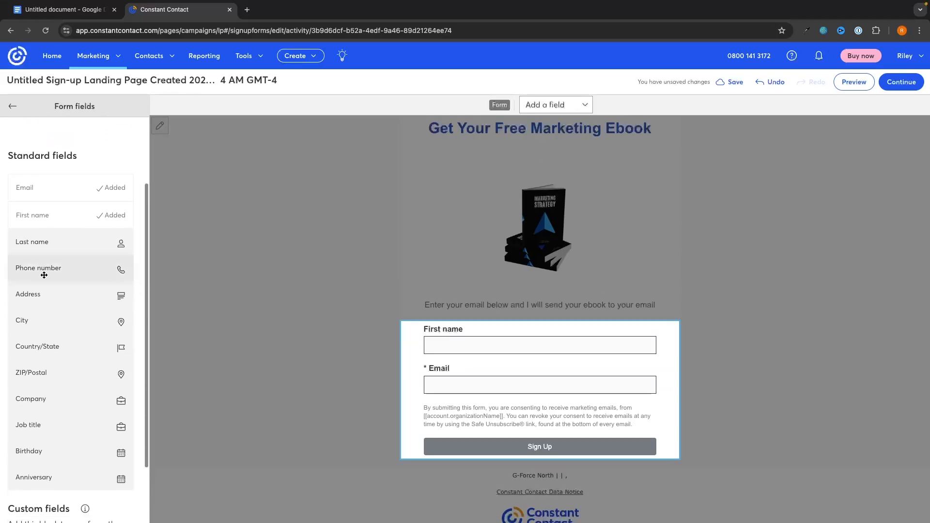
pyautogui.moveTo(44, 325); pyautogui.dragTo(50, 304)
pyautogui.scroll(-3, 90, 301)
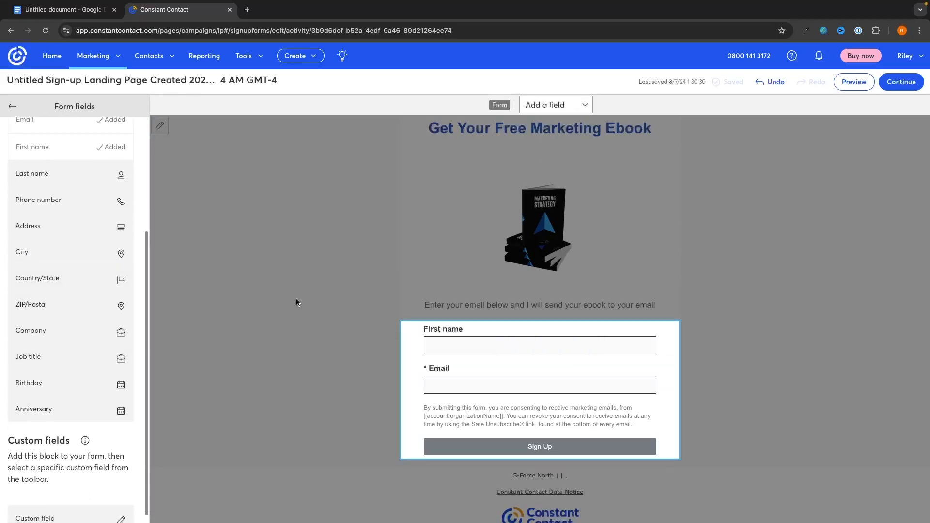
pyautogui.click(304, 281)
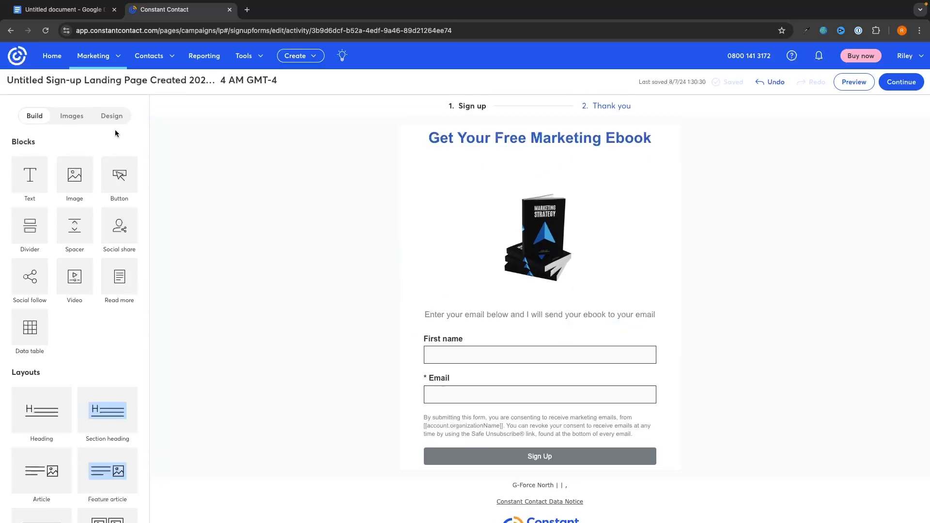
pyautogui.click(103, 115)
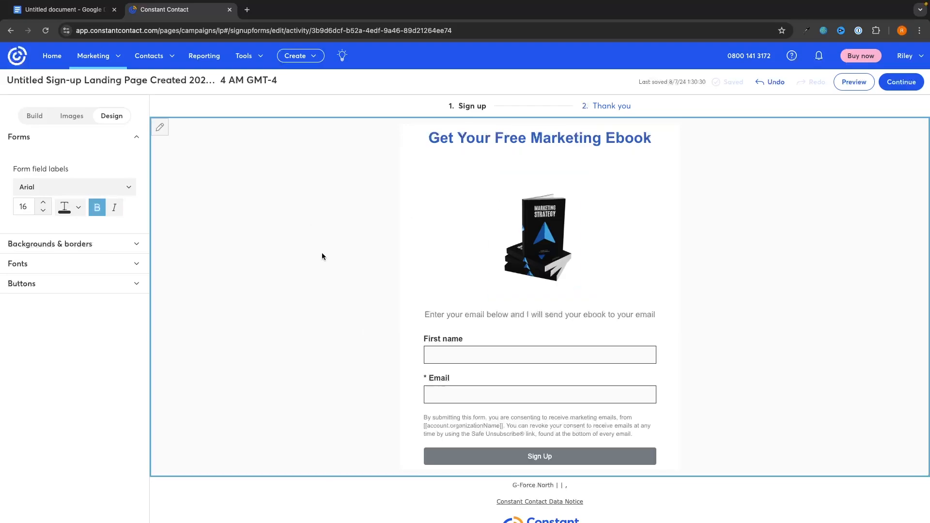
pyautogui.click(902, 84)
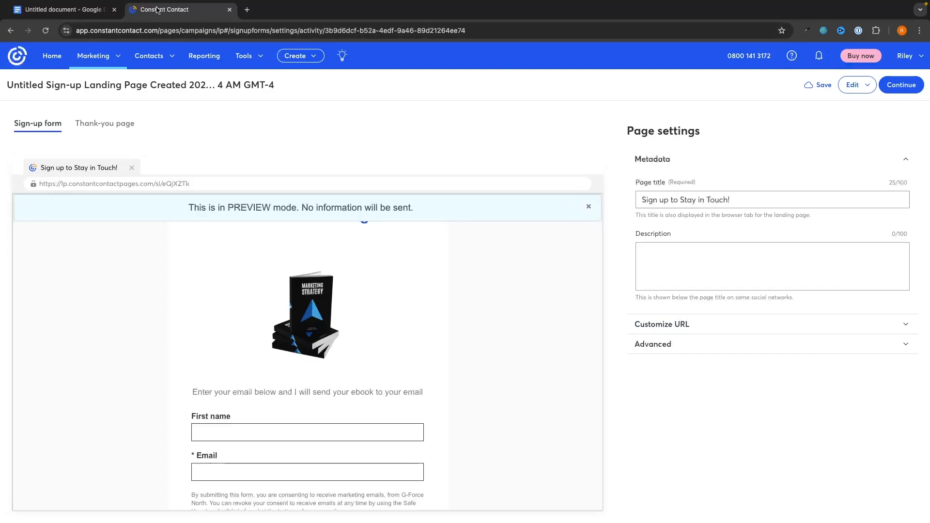
# Step: Title the page FREE EBOOK, set the custom URL ending to freeebook, and activate it
pyautogui.tripleClick(720, 200)
pyautogui.write('F')
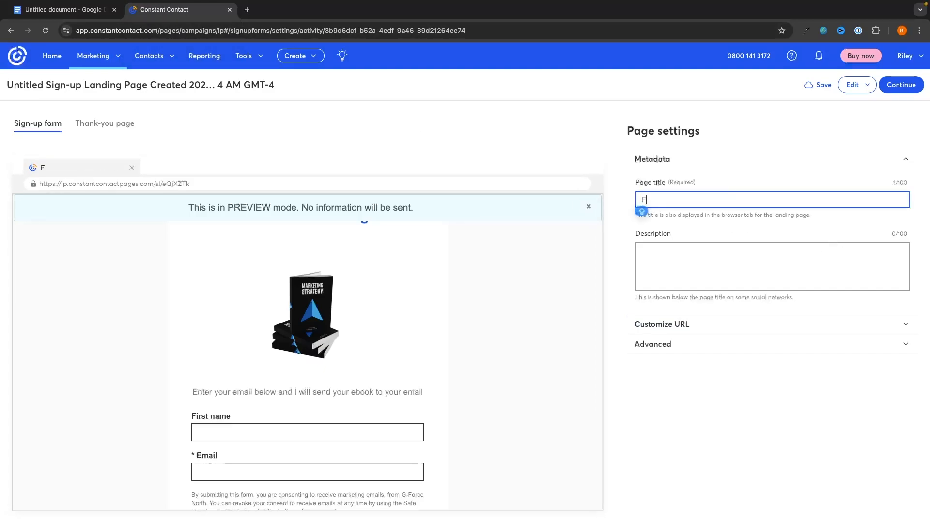
pyautogui.write('REE EBOOK')
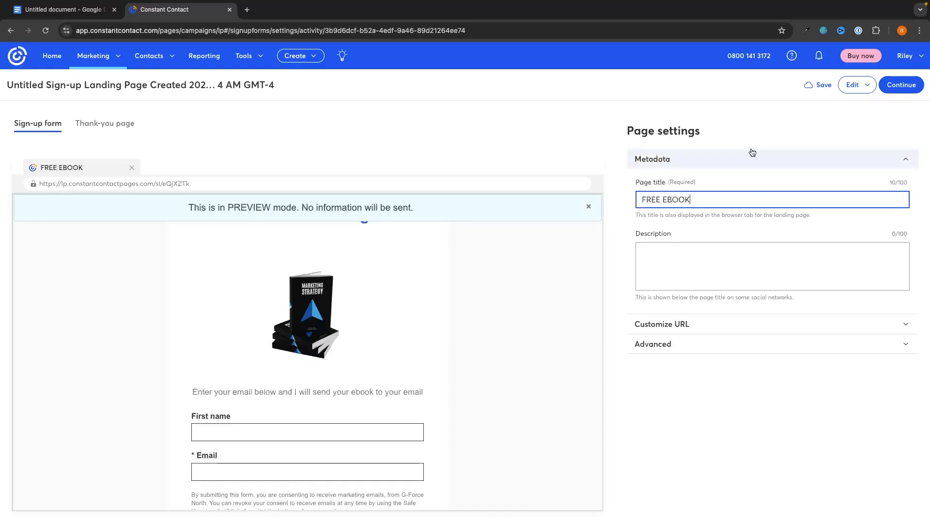
pyautogui.click(692, 322)
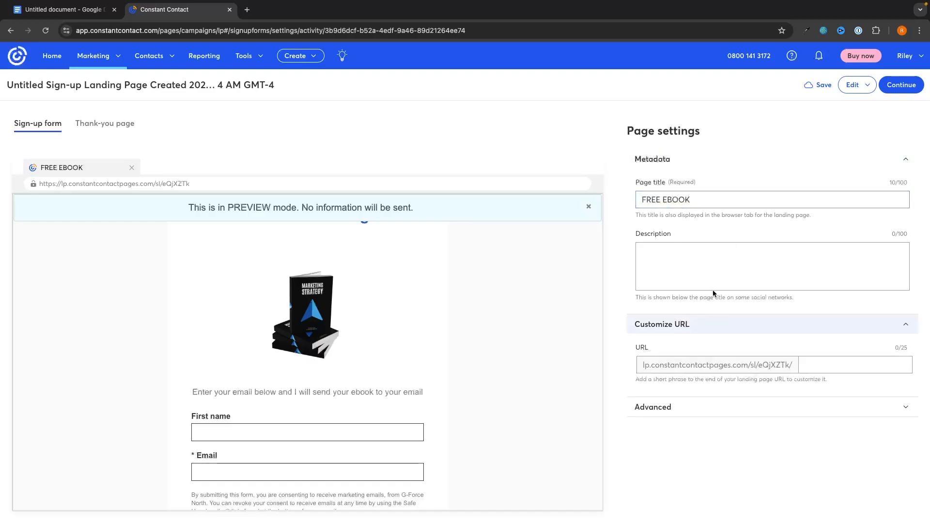
pyautogui.click(814, 364)
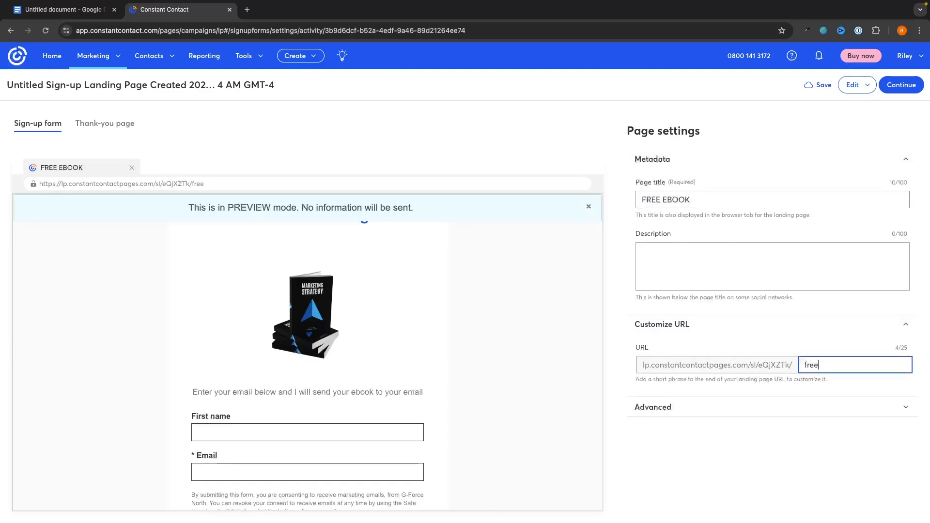
pyautogui.click(902, 86)
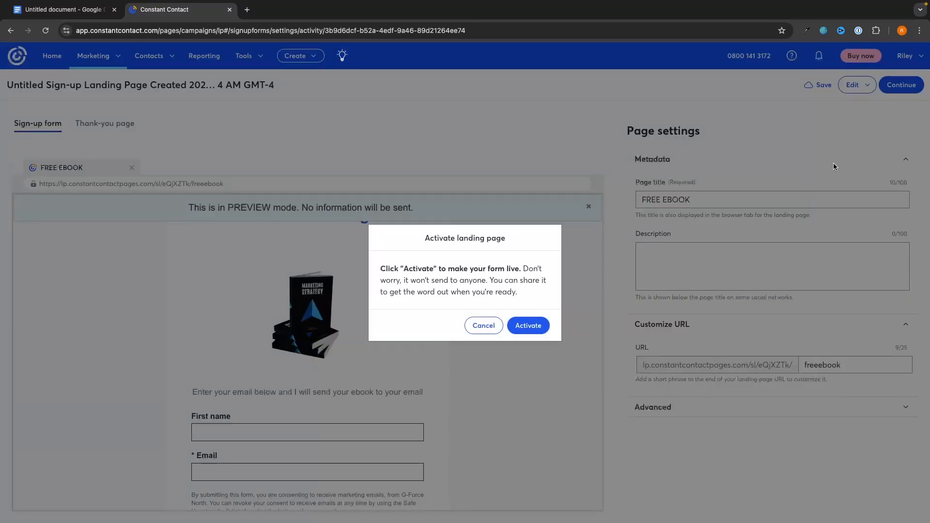
pyautogui.click(539, 326)
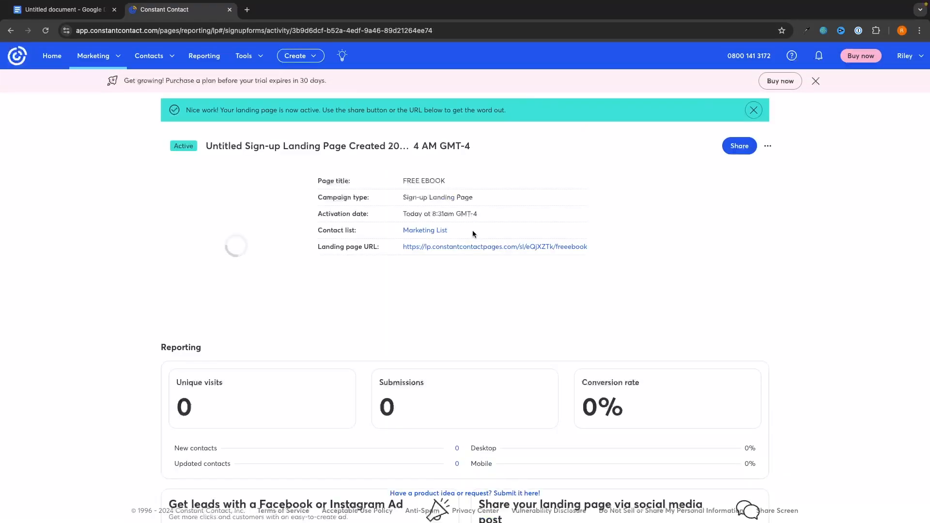
# Step: View the live freeebook landing page in a new tab, then close that tab
pyautogui.moveTo(591, 248); pyautogui.dragTo(403, 248)
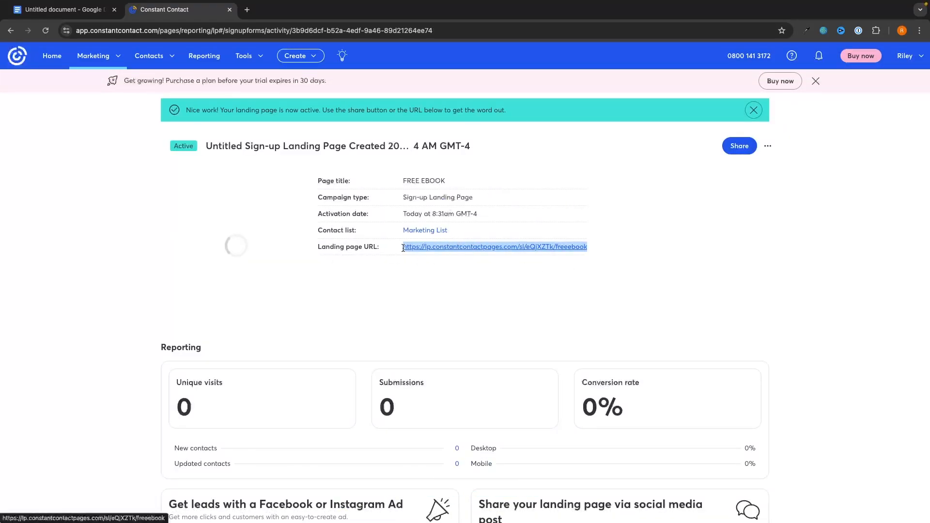
pyautogui.click(498, 278)
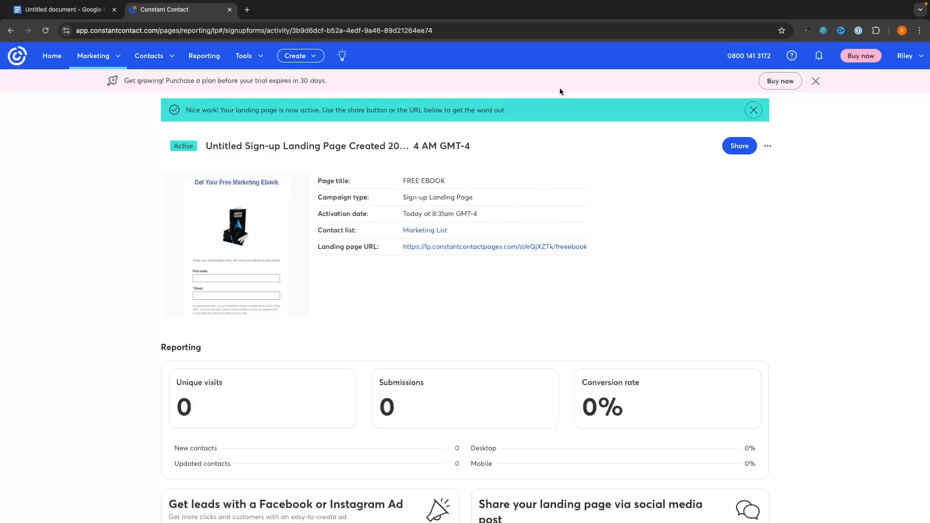
pyautogui.click(430, 248)
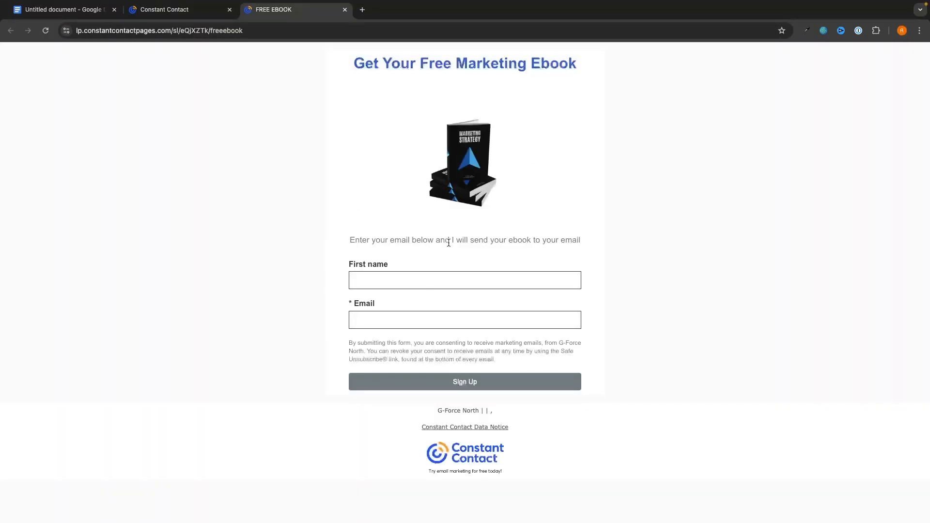
pyautogui.click(345, 10)
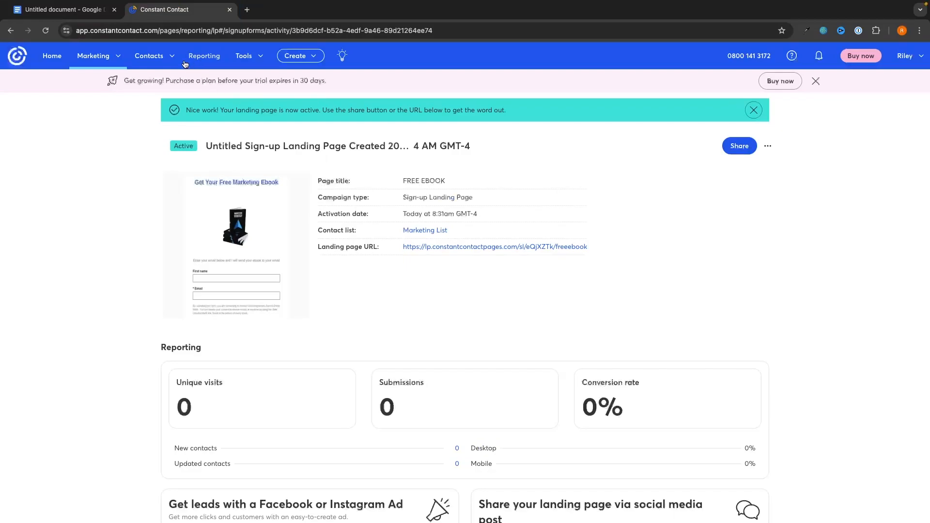
# Step: Bring up the Marketing menu's list of campaign types
pyautogui.click(165, 56)
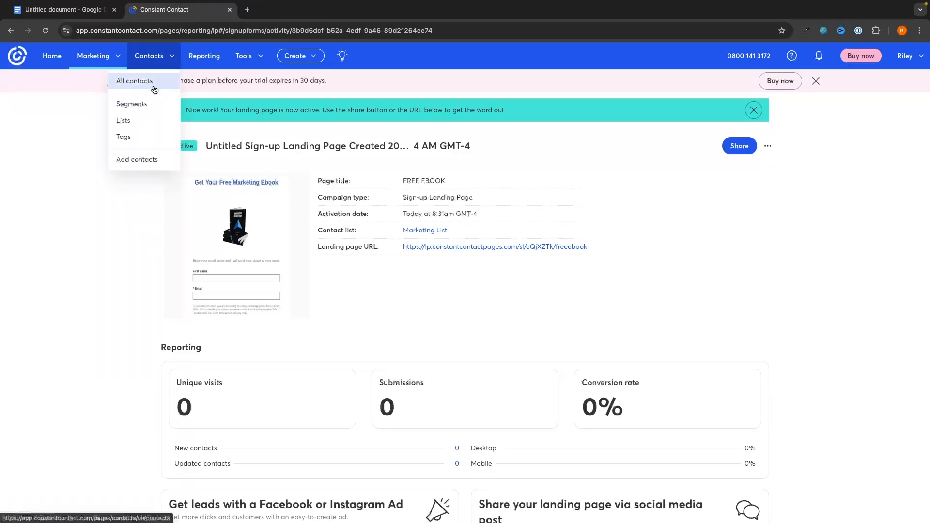
pyautogui.moveTo(155, 61)
pyautogui.moveTo(95, 57)
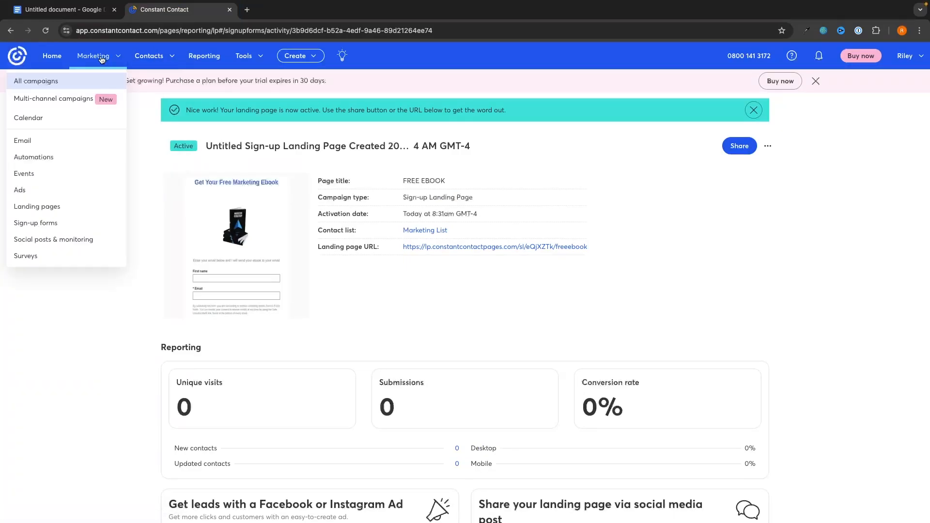